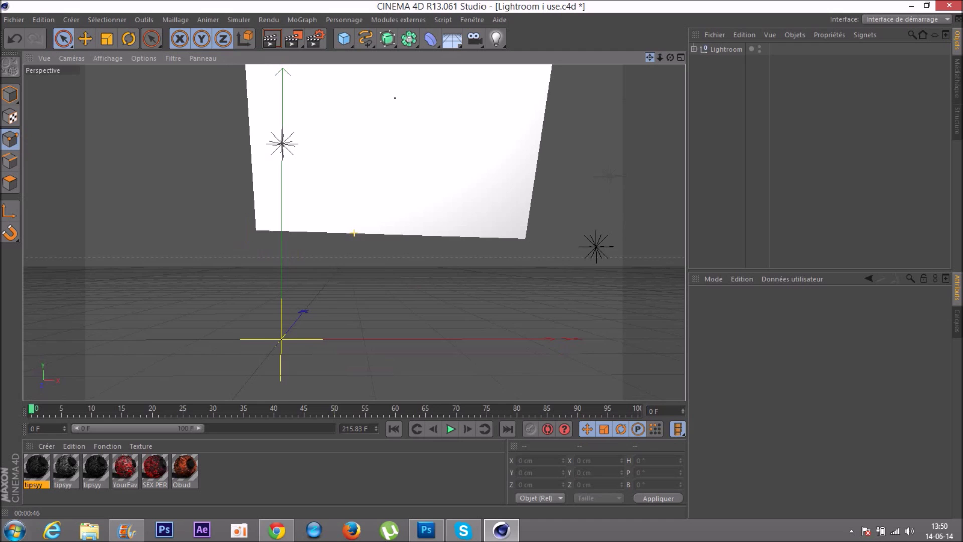
Add a MoGraph text object (Mo Texte) reading "TUTO" and set its depth to 50.
drag(666, 118, 656, 54)
click(738, 48)
click(733, 103)
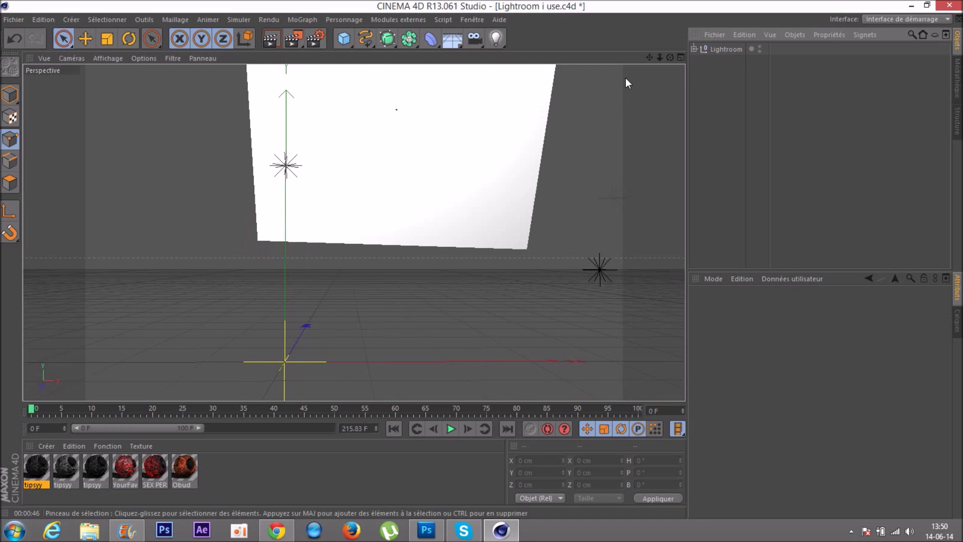
click(302, 19)
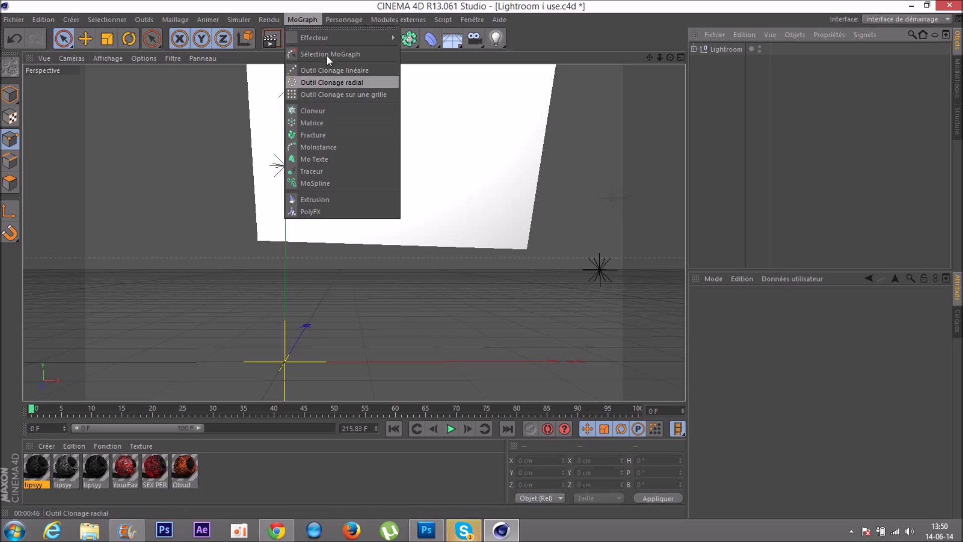
click(330, 159)
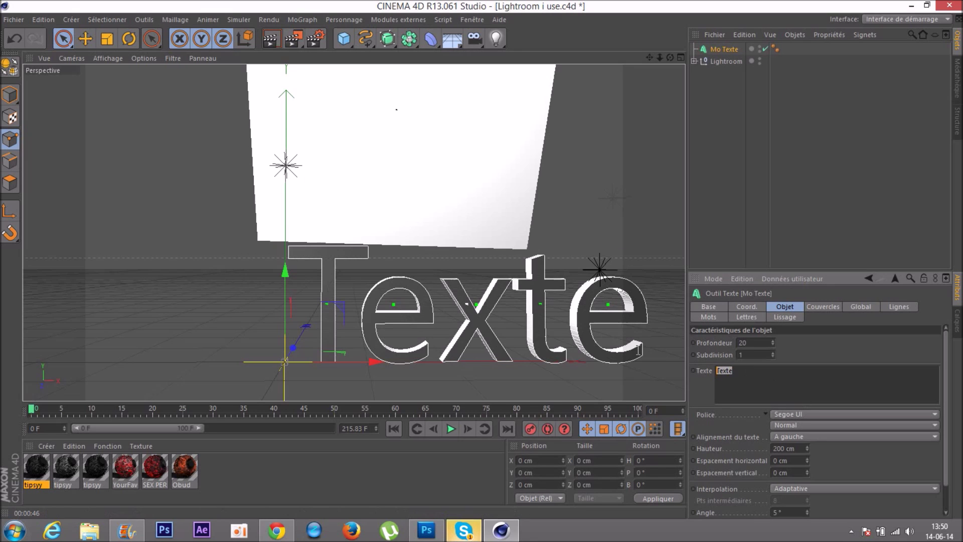
text(TUTO)
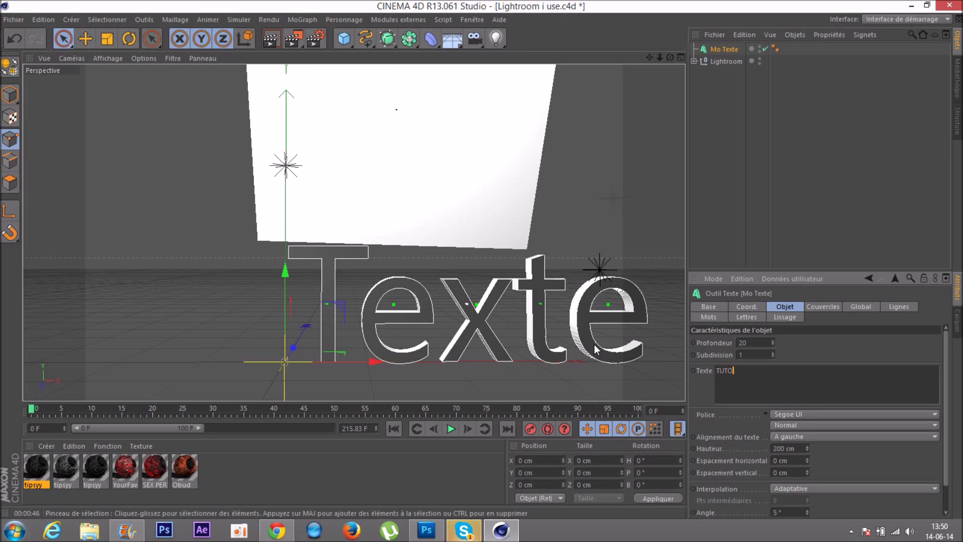
click(803, 344)
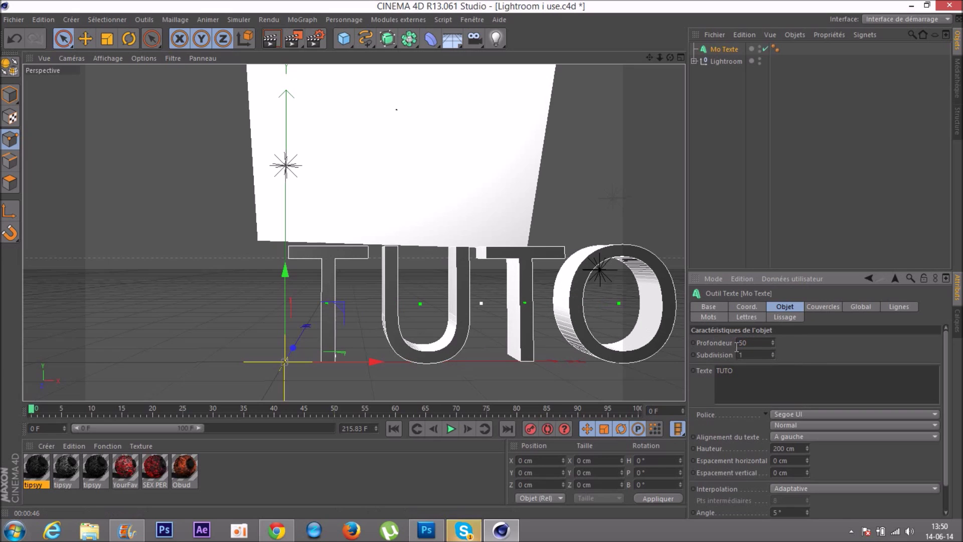
Set both the start and end caps of the text to Couvercle et biseau with a 0.5 cm radius.
click(815, 308)
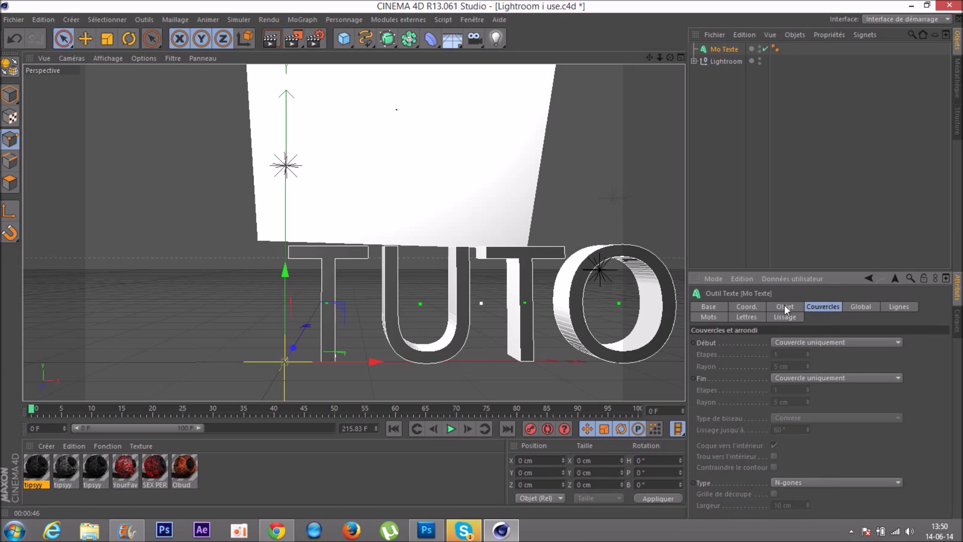
click(821, 342)
click(816, 386)
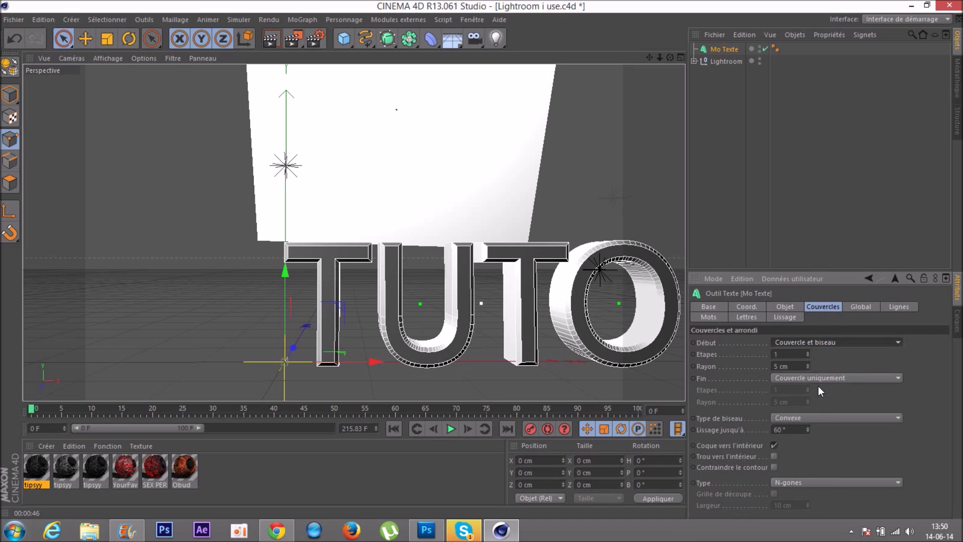
click(818, 378)
click(819, 426)
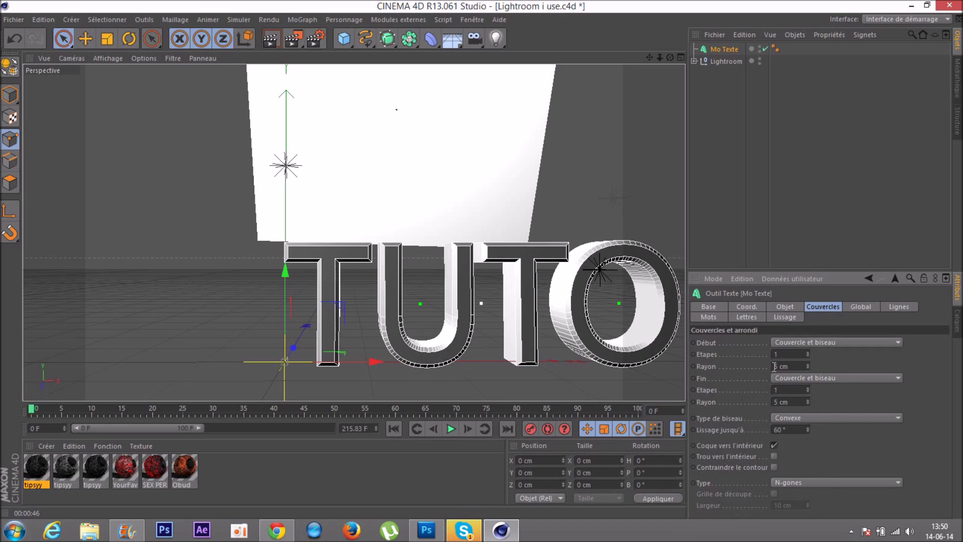
key(Return)
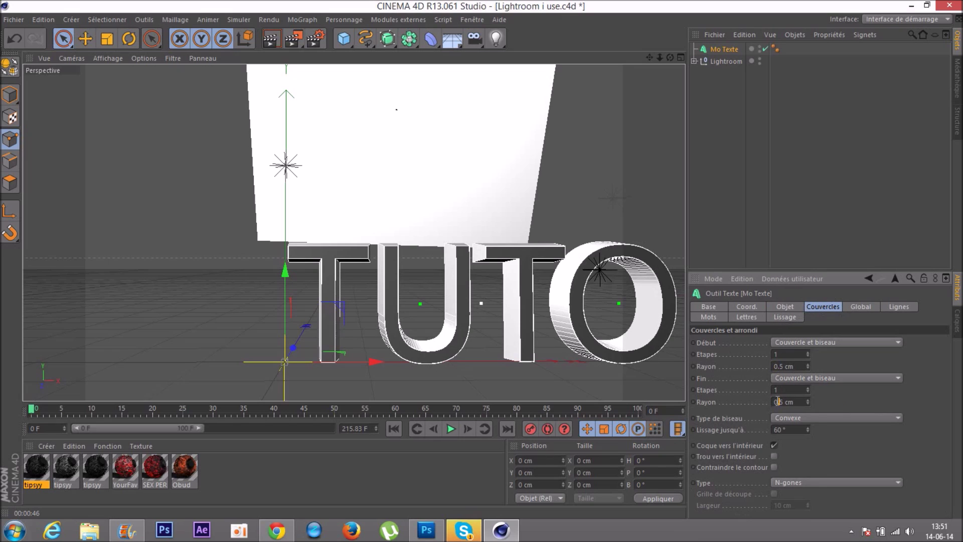
key(Return)
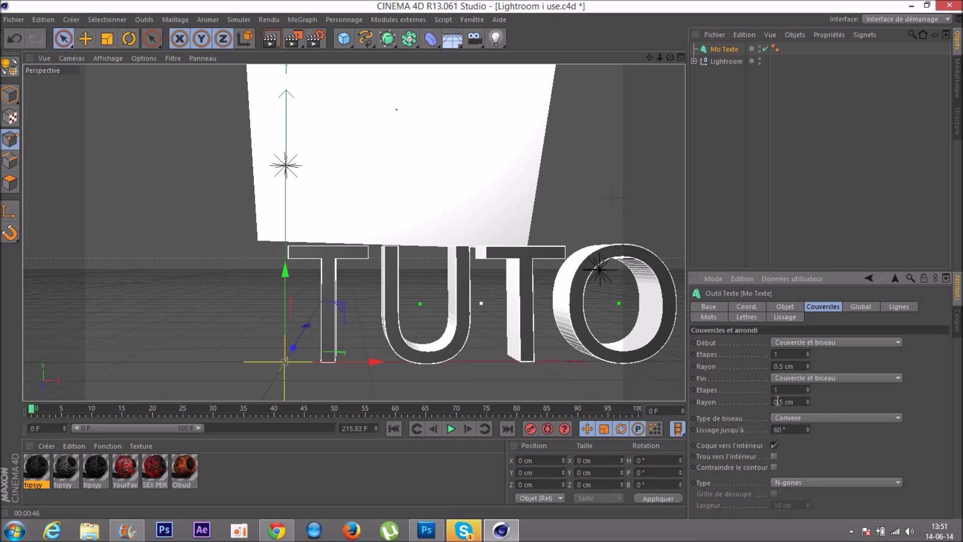
Change the text's font to ASTERA and move it in the negative X direction so the whole word fits in view.
click(784, 308)
click(799, 415)
scroll(818, 301, up, 15)
drag(937, 387, 922, 87)
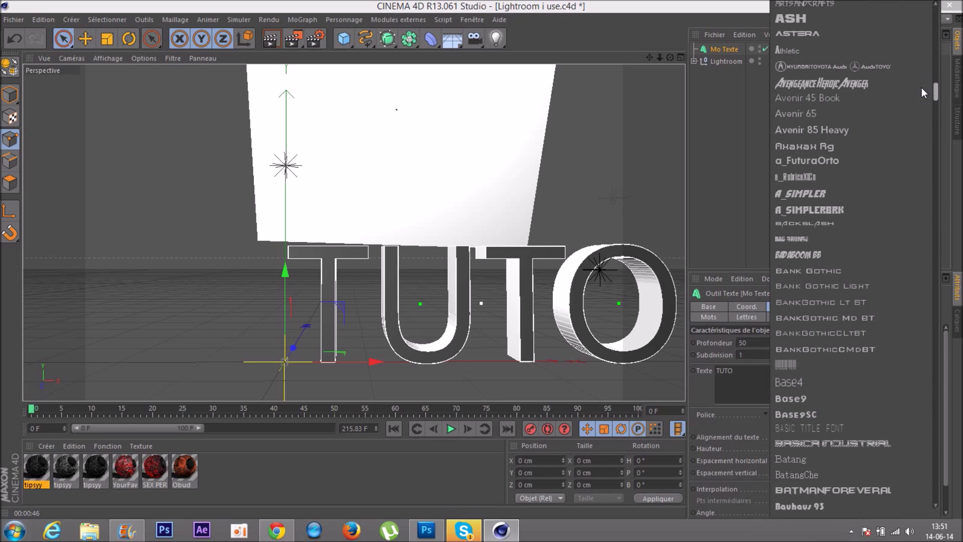
click(819, 35)
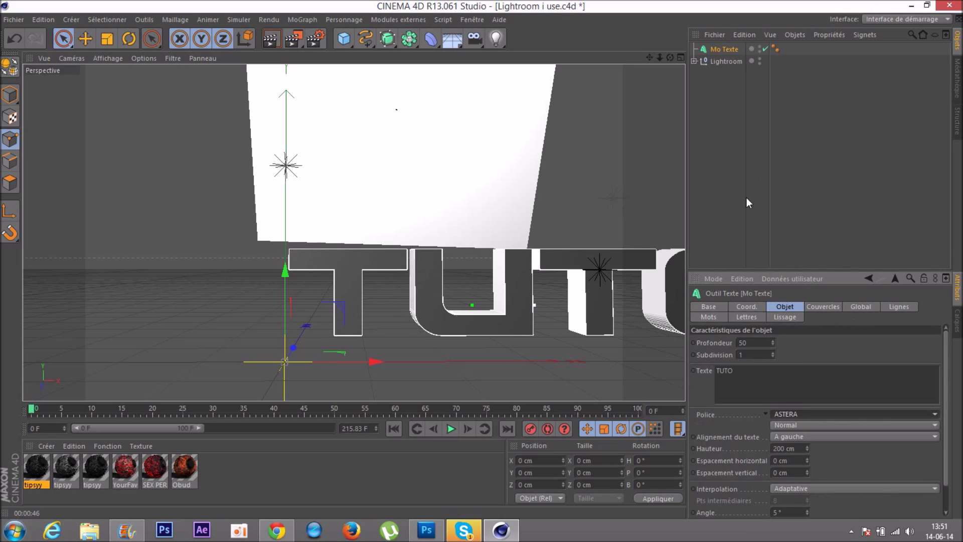
drag(377, 364, 202, 362)
click(727, 83)
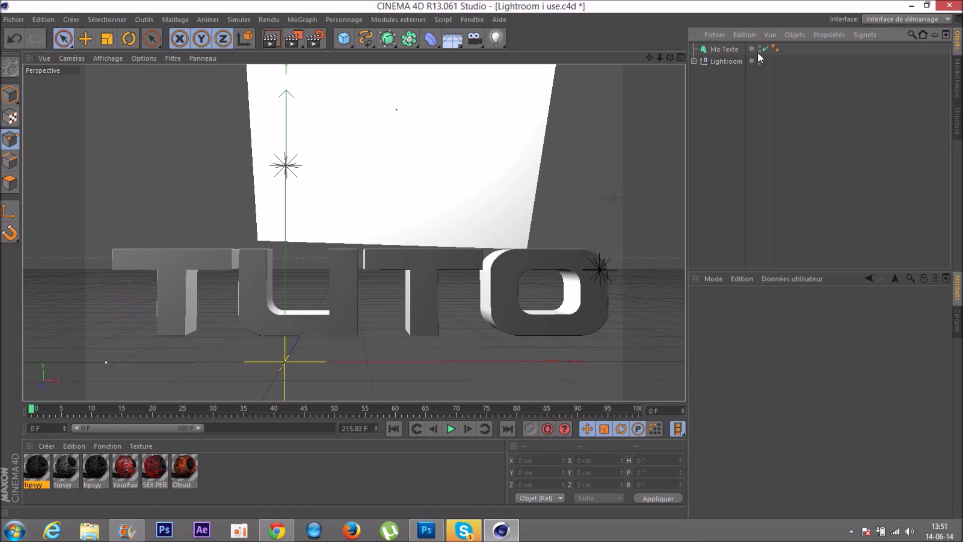
Apply a Random effector (Randomisation) to the Mo Texte object and set its intensity to 17%.
click(729, 49)
click(295, 20)
mouse_move(308, 38)
click(464, 131)
drag(772, 342, 805, 343)
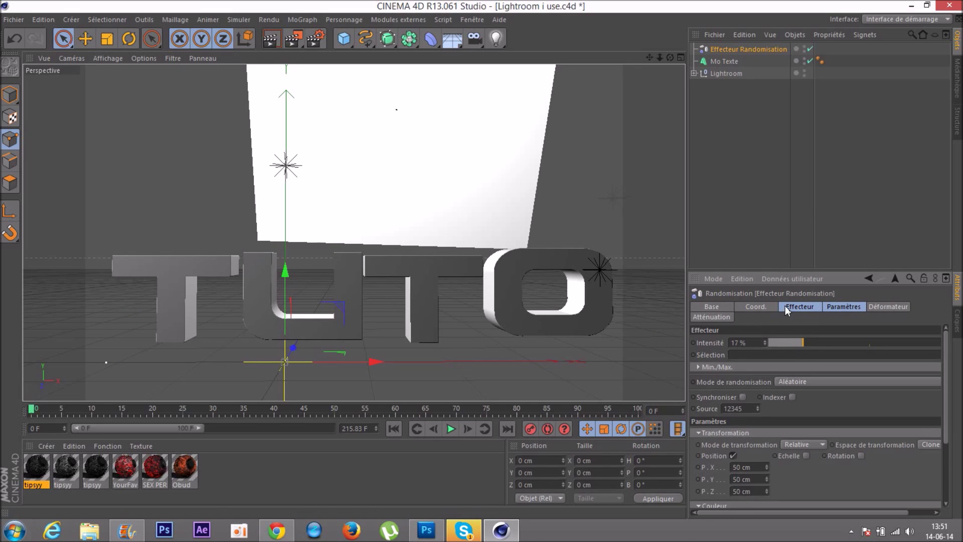
Enable rotation in the Random effector's parameters with R.H -32°, R.P 24° and R.B -5°.
click(847, 306)
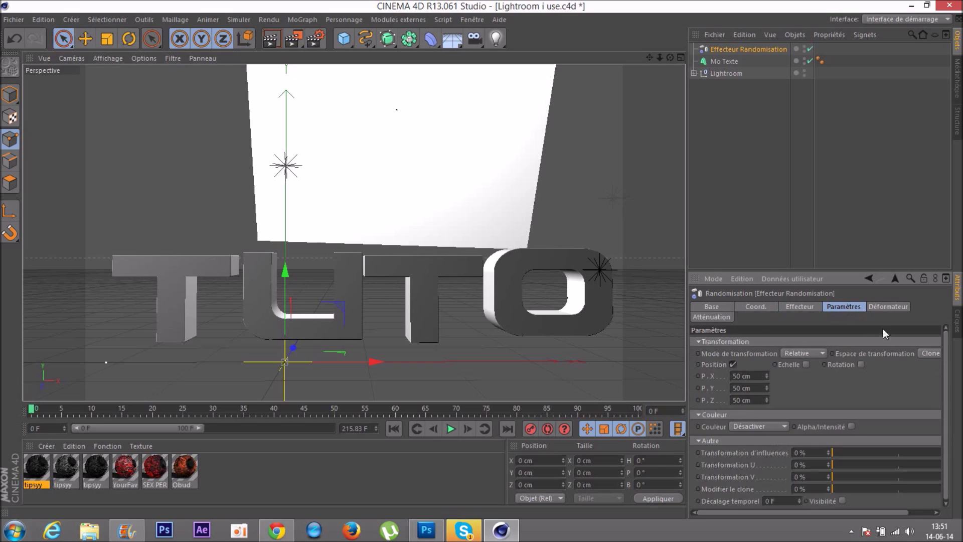
click(861, 364)
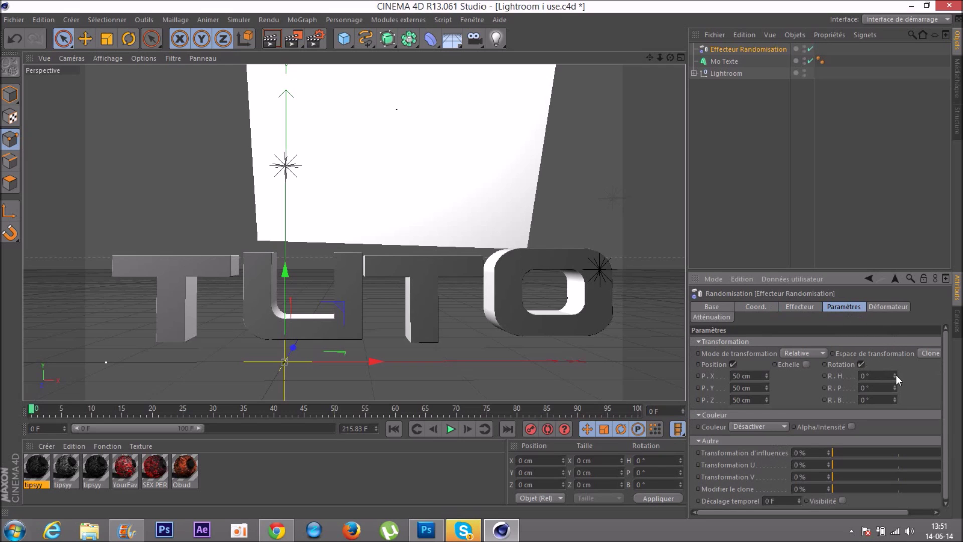
drag(895, 376, 894, 400)
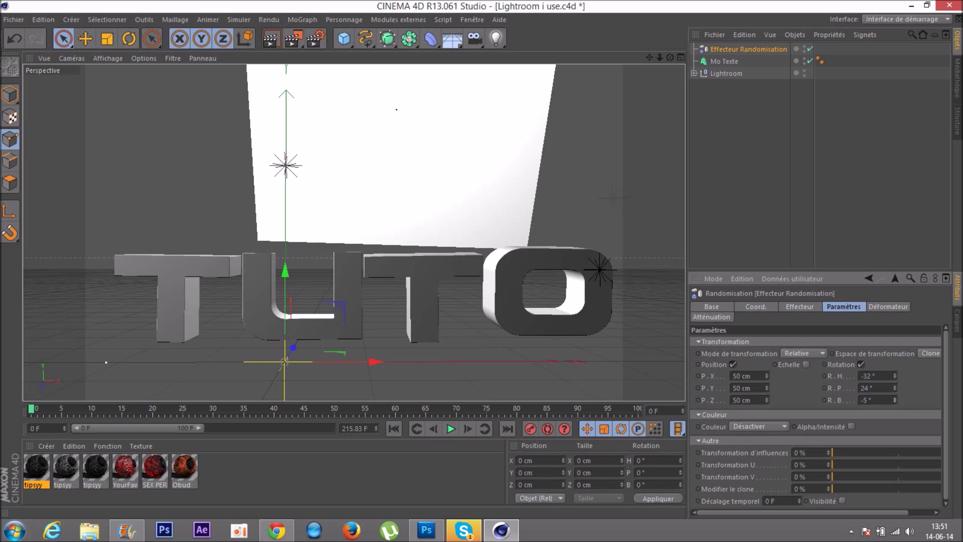
click(861, 208)
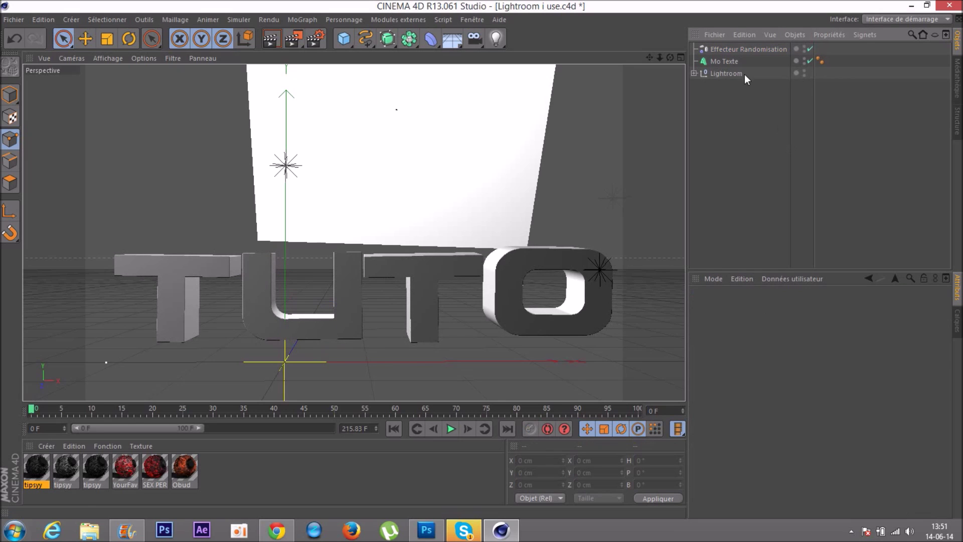
Rotate the Mo Texte object freehand so the letters tilt and show their undersides.
click(726, 62)
click(129, 39)
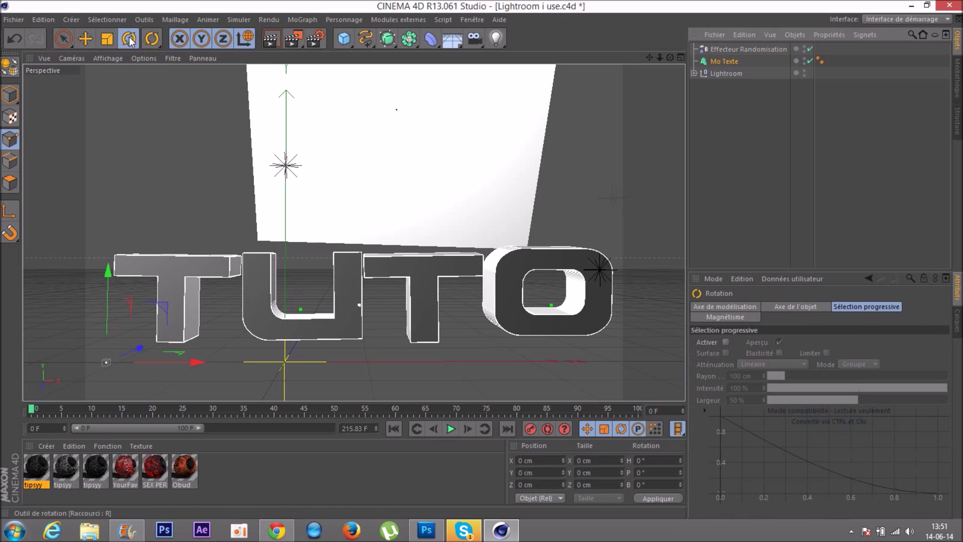
drag(128, 330, 162, 365)
click(817, 176)
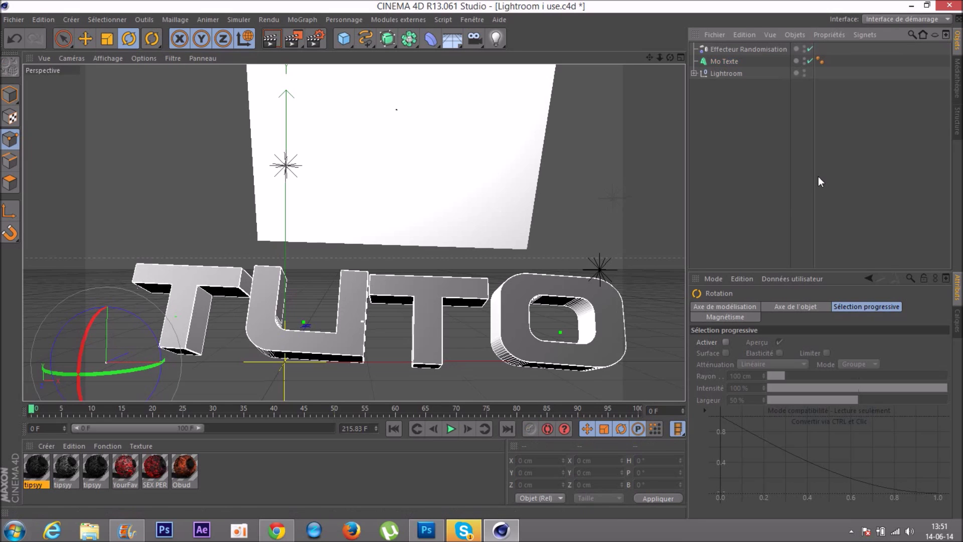
drag(649, 57, 639, 15)
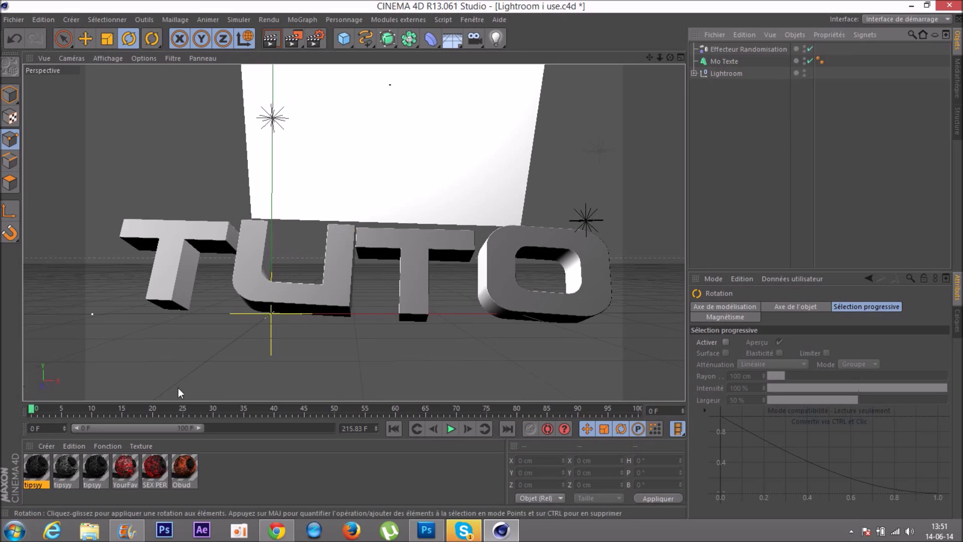
Apply the third black tipsyy material to the Mo Texte object and set its projection type to Cubique.
drag(96, 469, 720, 61)
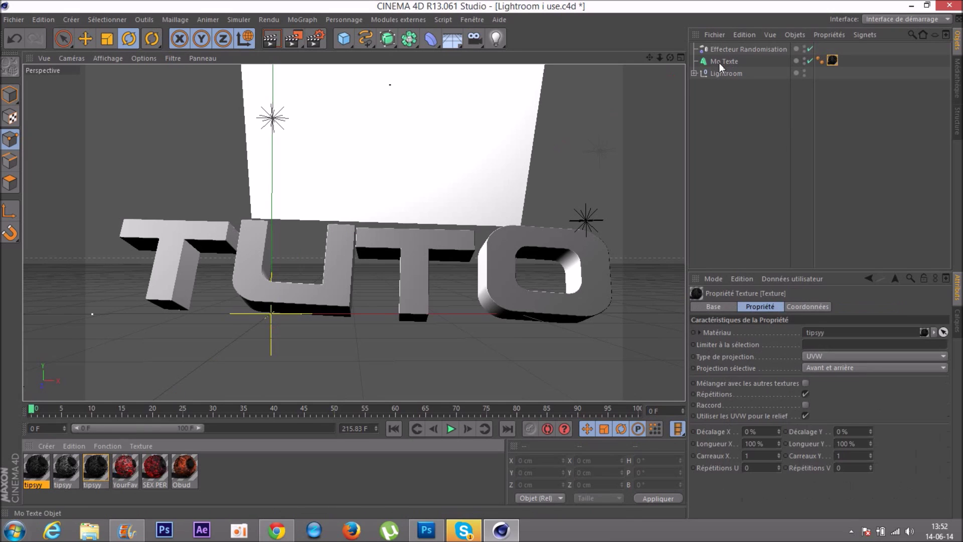
click(830, 356)
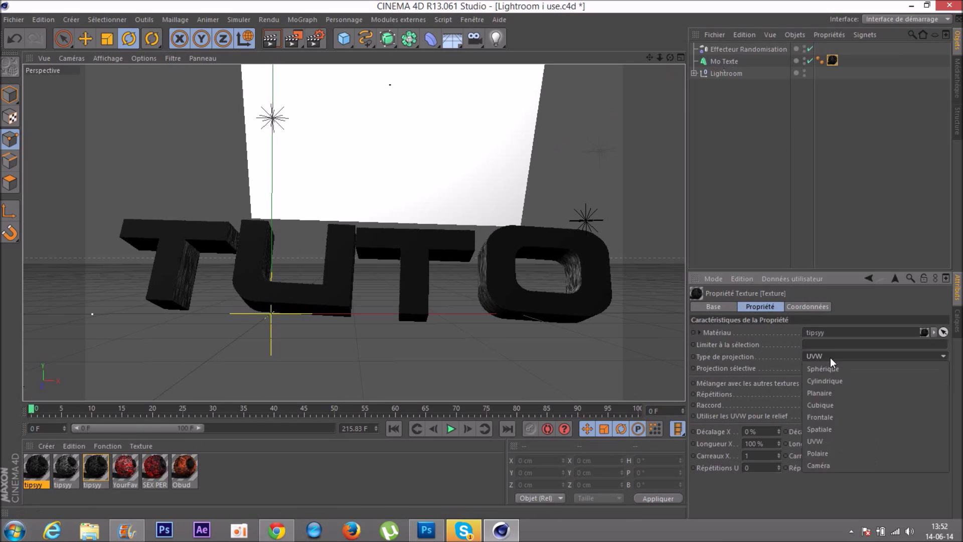
click(821, 405)
click(715, 142)
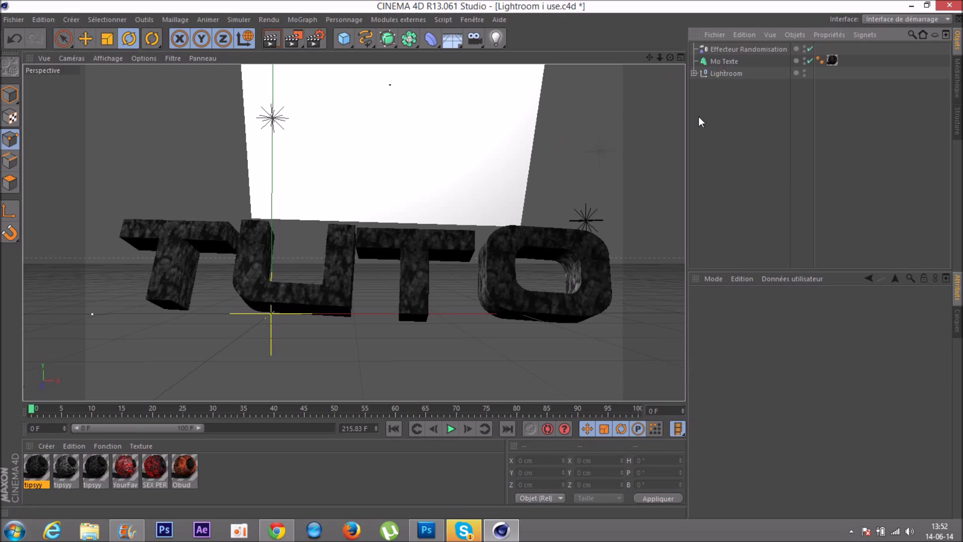
Preview the textured text with viewport renders and check the texture's projection type.
click(727, 62)
click(723, 101)
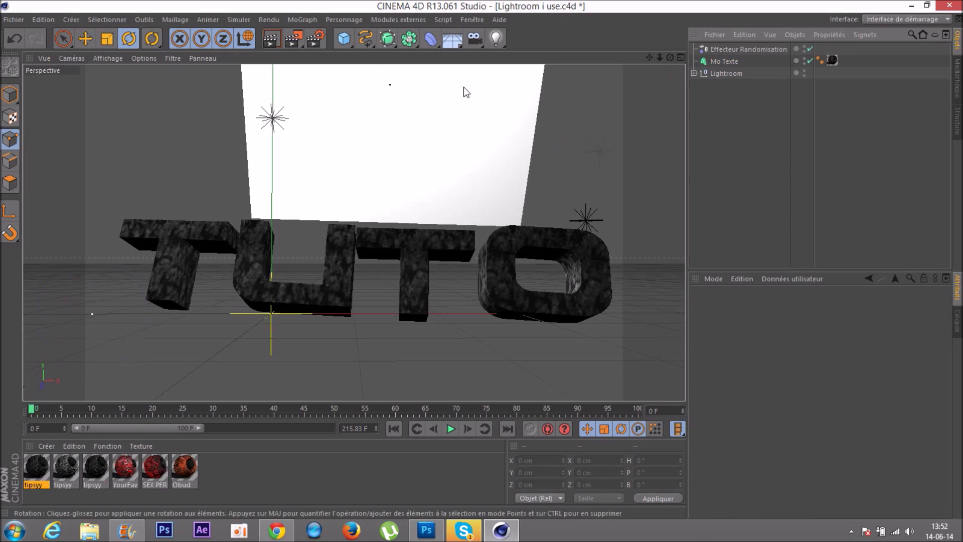
click(276, 40)
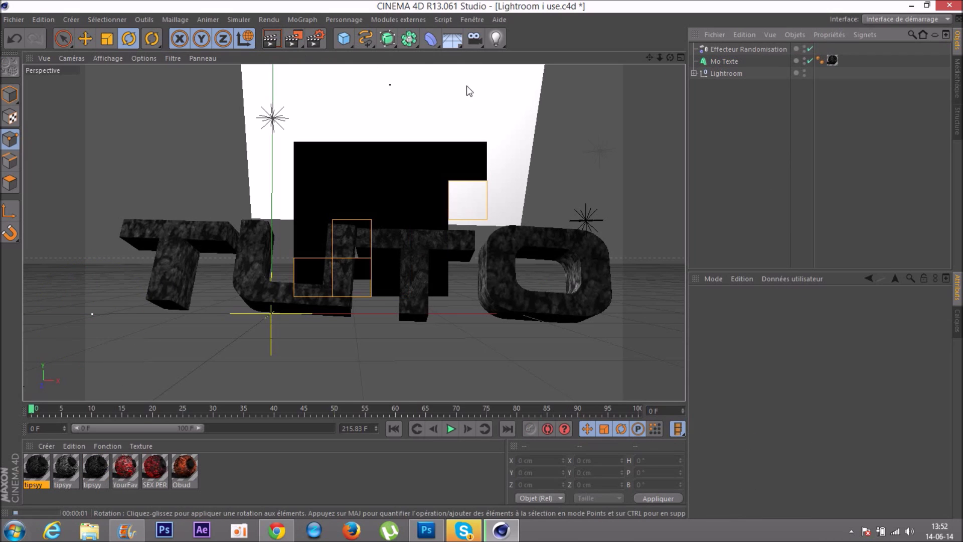
click(832, 60)
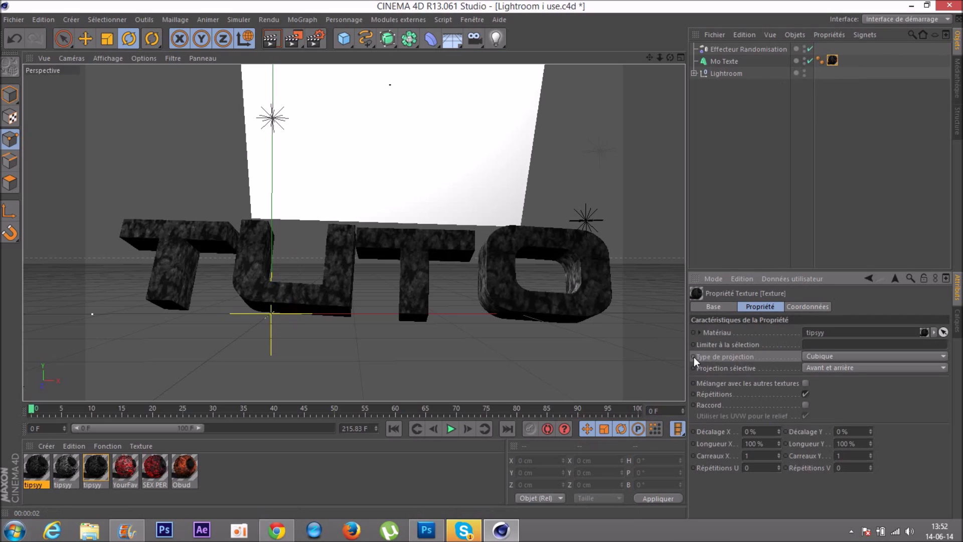
click(836, 358)
click(836, 360)
click(753, 236)
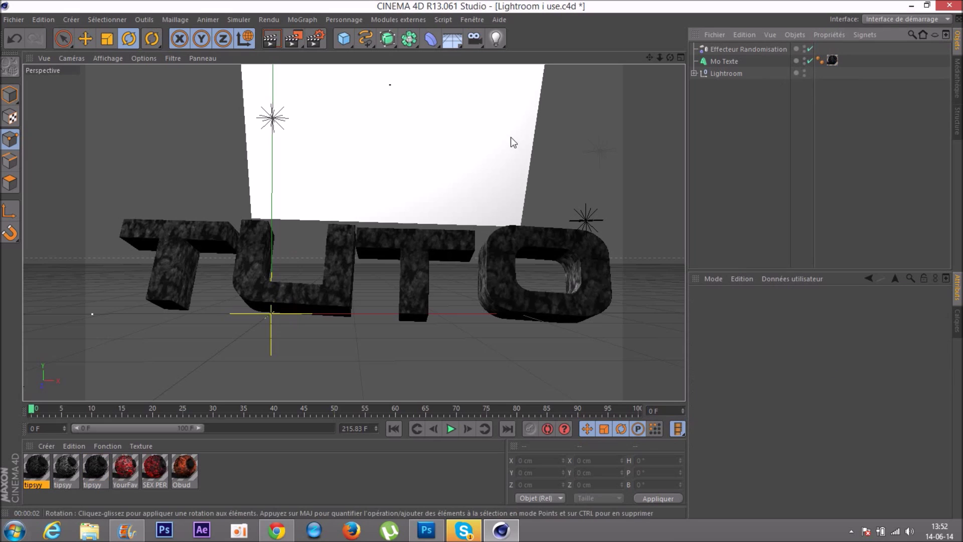
click(269, 39)
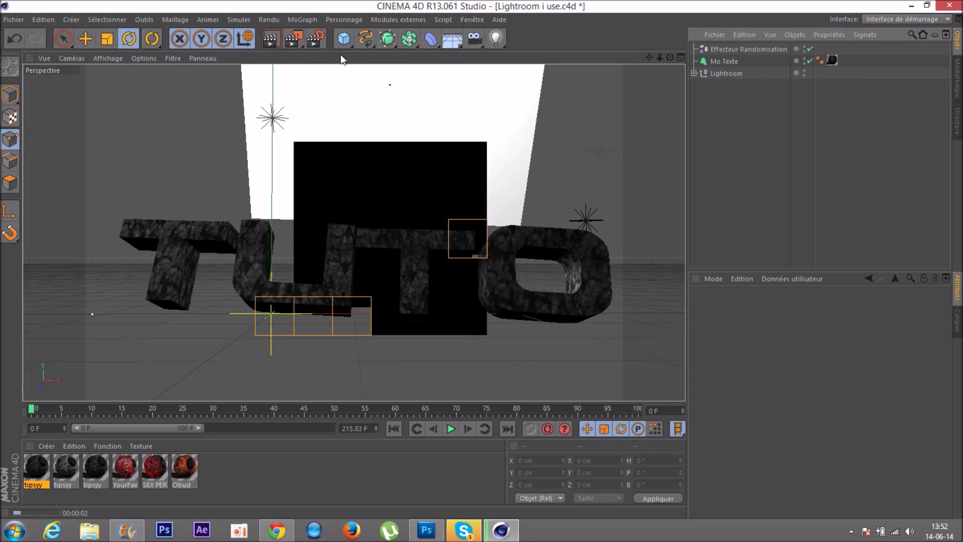
click(876, 117)
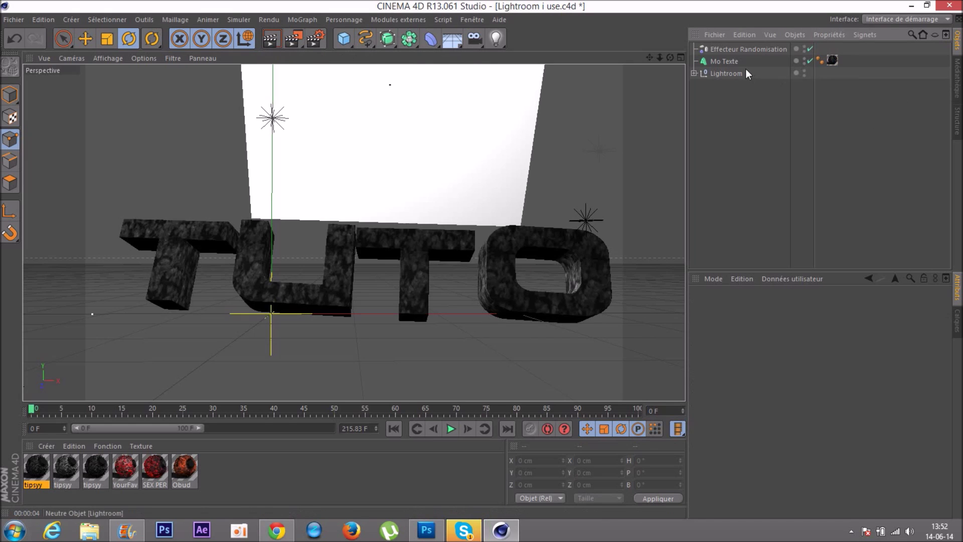
Duplicate the Mo Texte object and nest the copy under a new atom array (Réseau d'atomes).
click(722, 61)
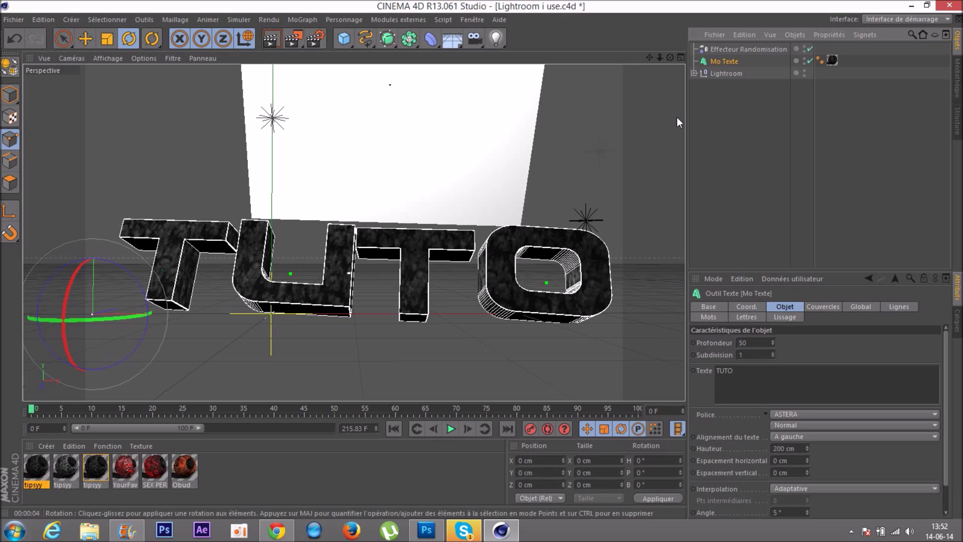
key(ctrl+v)
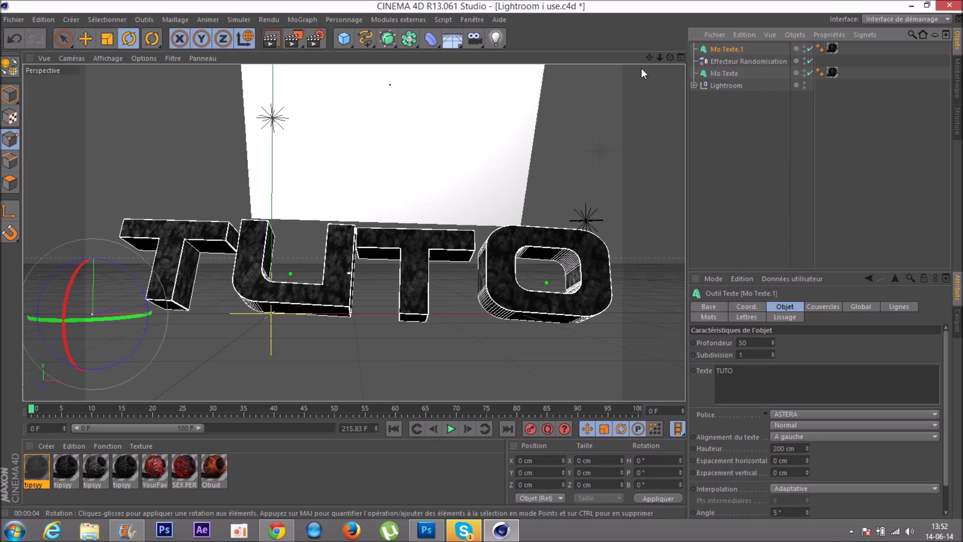
click(415, 43)
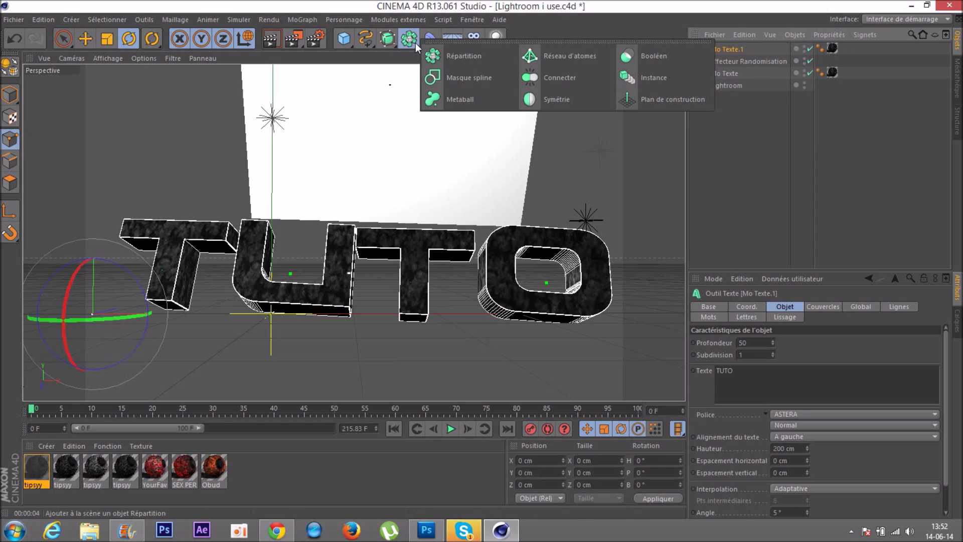
alt+click(534, 56)
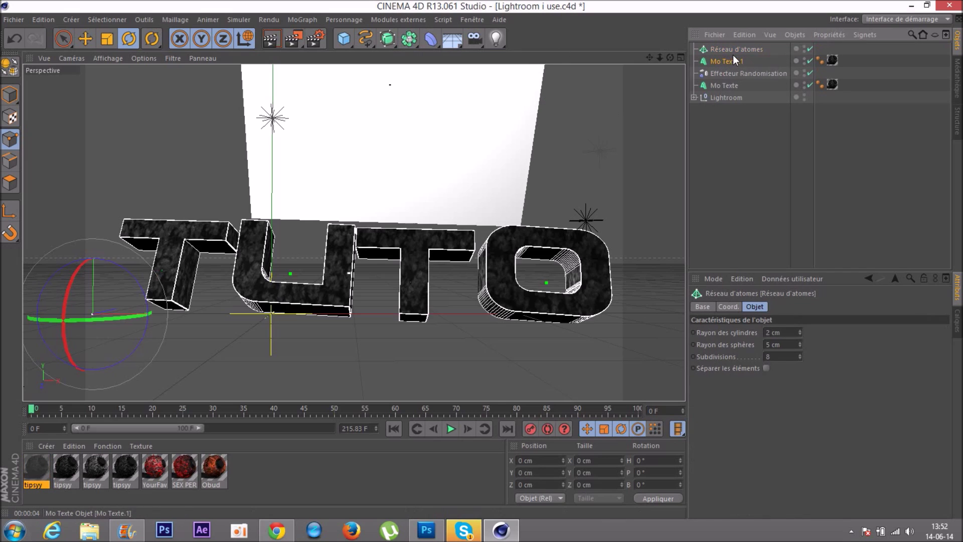
click(735, 61)
click(693, 49)
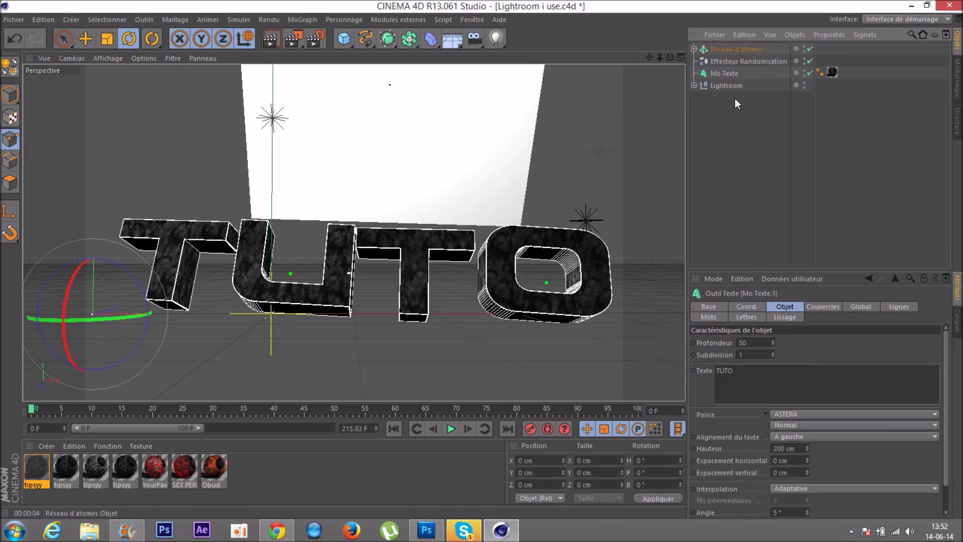
Set both the cylinder radius and the sphere radius of the Réseau d'atomes object to 0.7 cm.
click(767, 174)
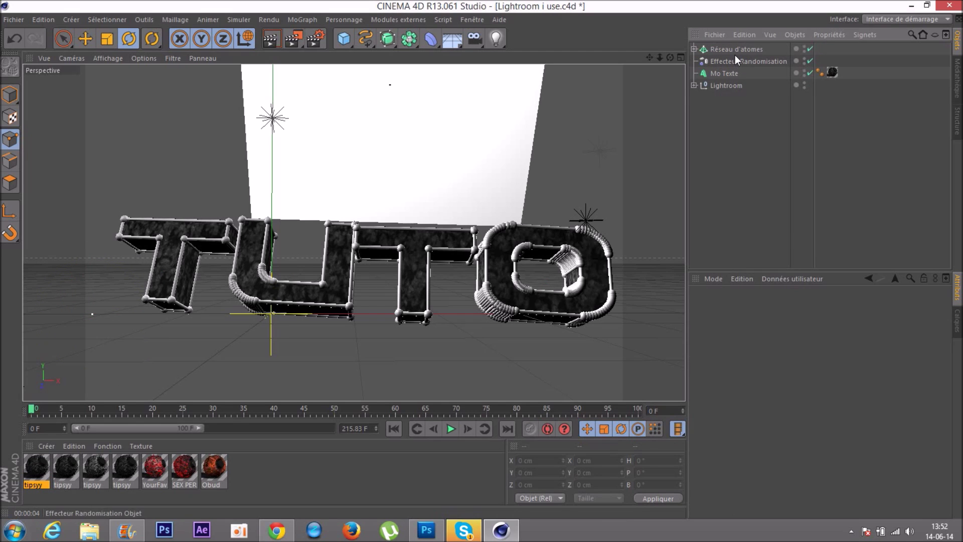
click(716, 50)
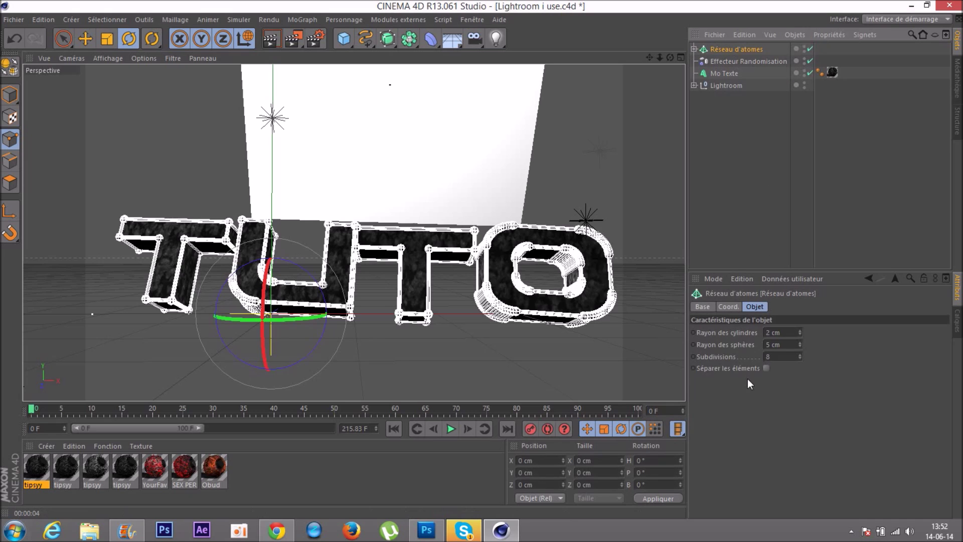
double_click(767, 345)
text(0.7)
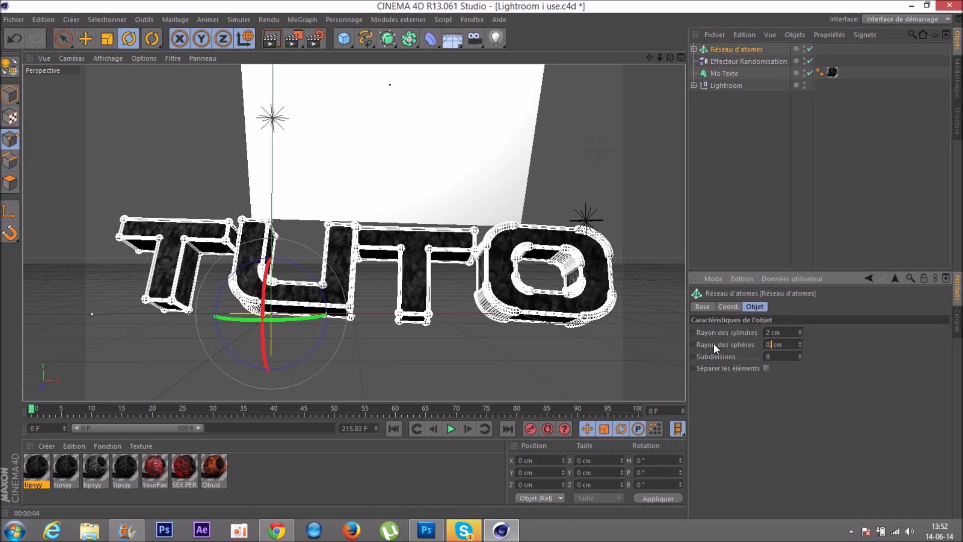
key(Return)
click(742, 182)
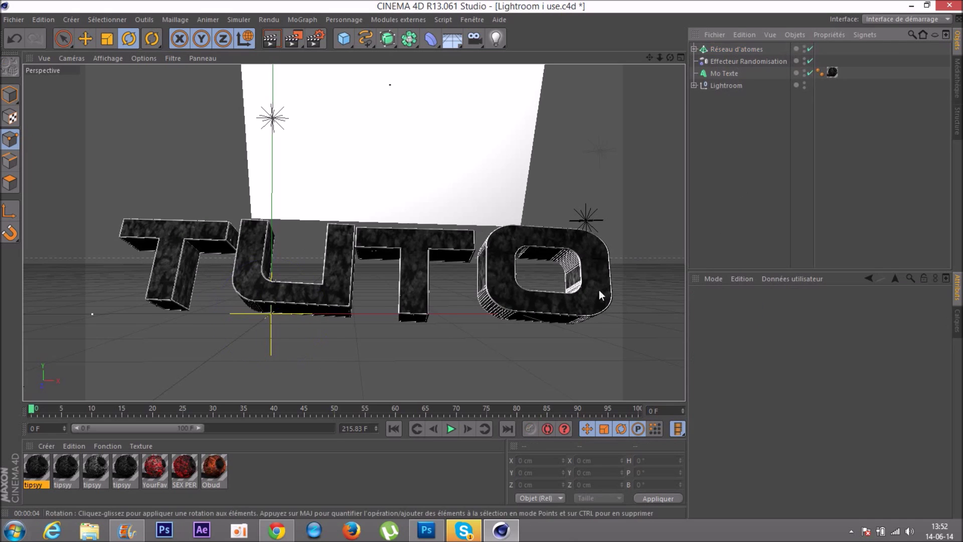
Apply the orange-red Obud material to the Réseau d'atomes object and preview it with a viewport render.
click(235, 478)
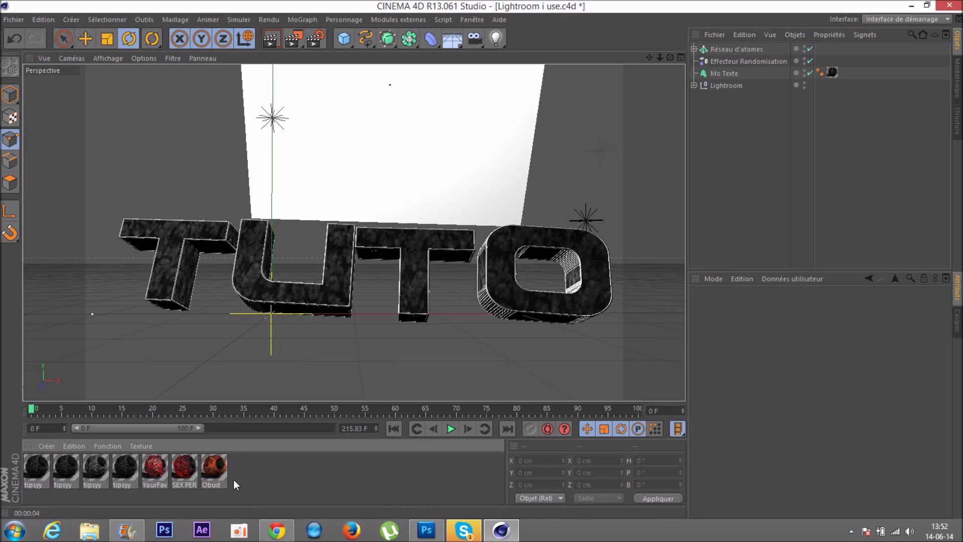
drag(219, 474, 742, 49)
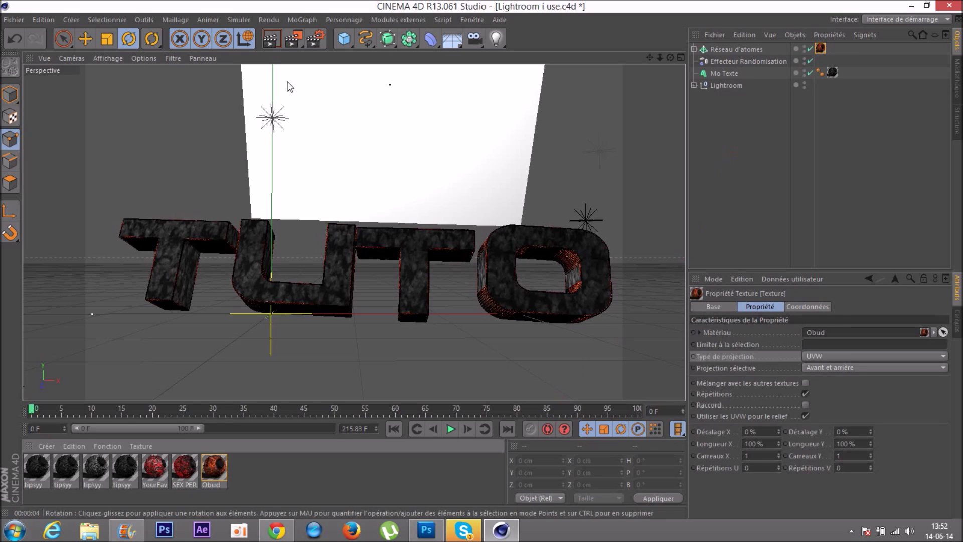
click(279, 39)
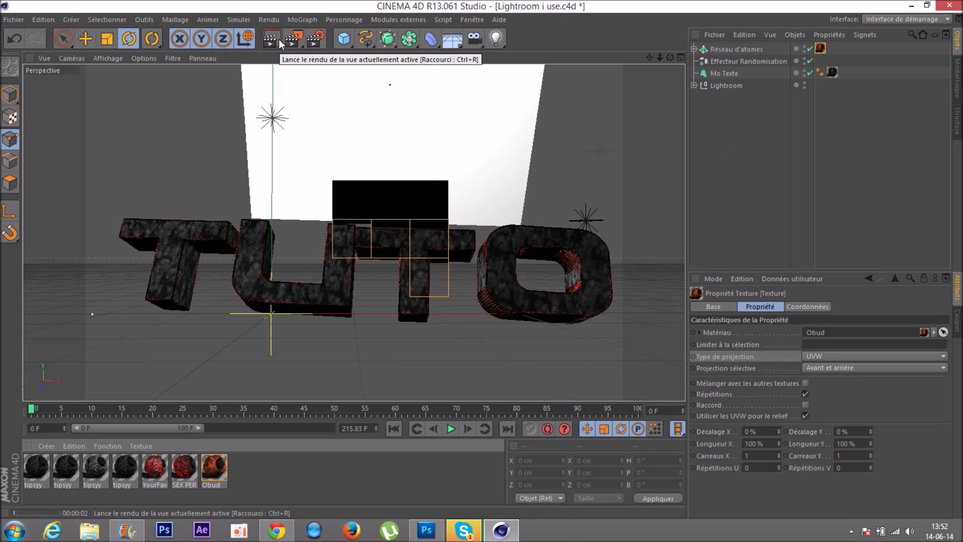
click(712, 212)
Set the projection type of the Obud texture on Réseau d'atomes to Cubique.
click(730, 49)
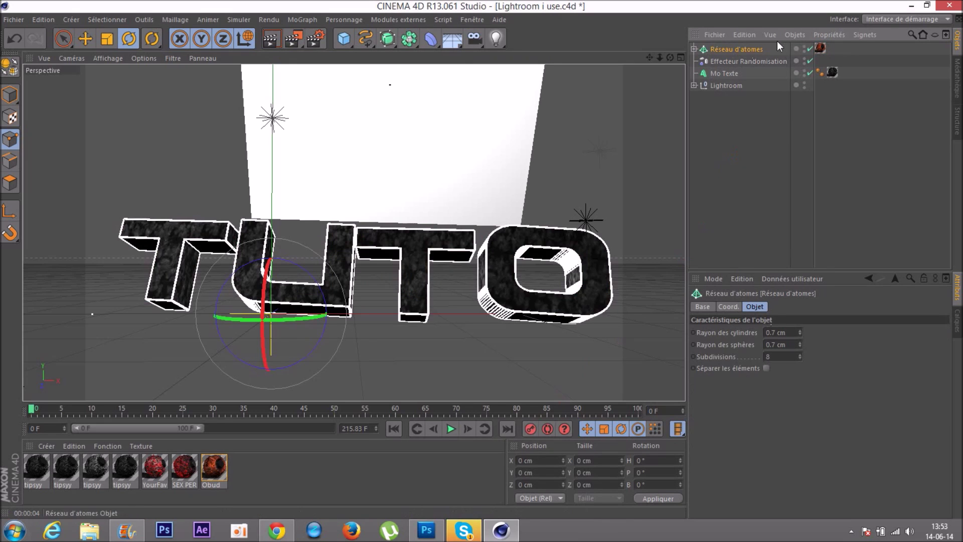
click(822, 49)
click(827, 356)
click(828, 399)
click(827, 165)
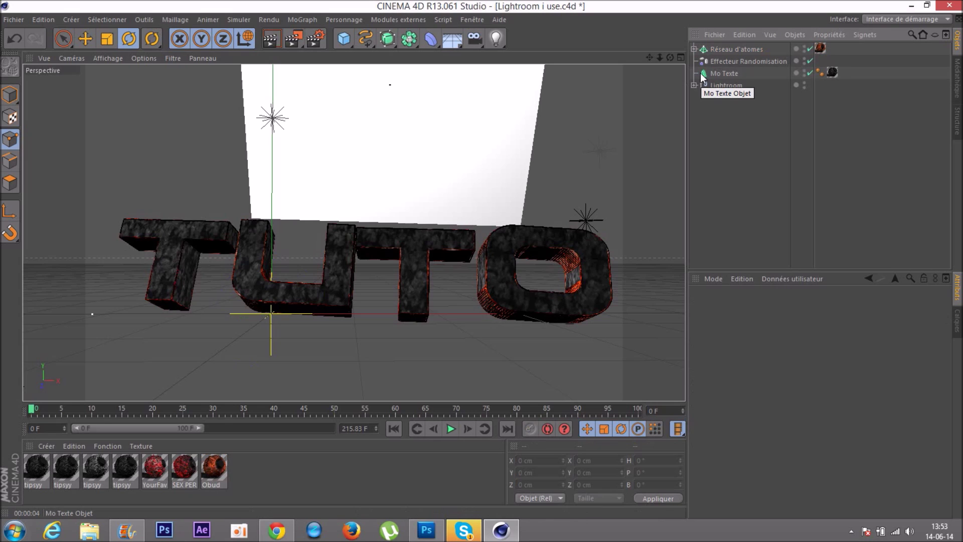
Duplicate the Mo Texte object and move the copy back along its depth axis, behind the original letters.
click(727, 79)
key(ctrl+c)
key(ctrl+v)
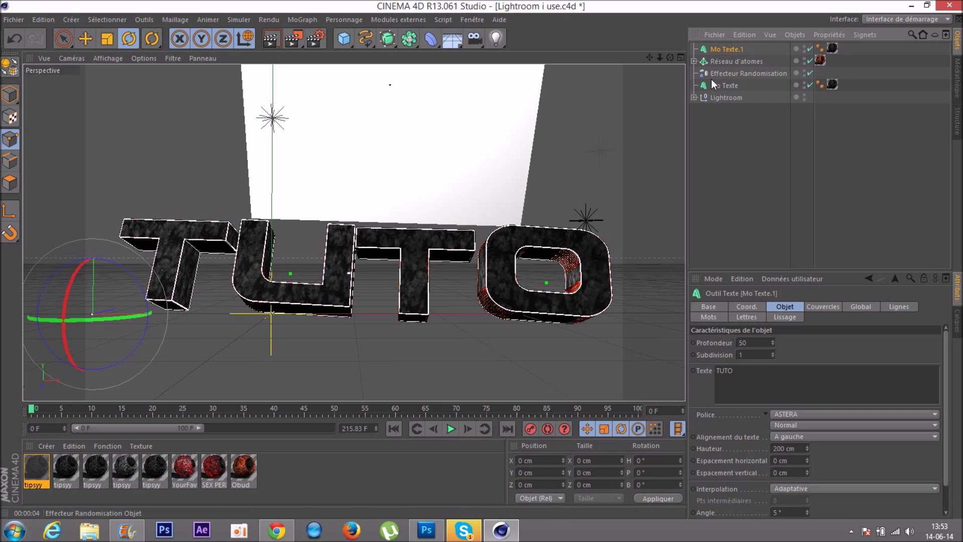
click(70, 37)
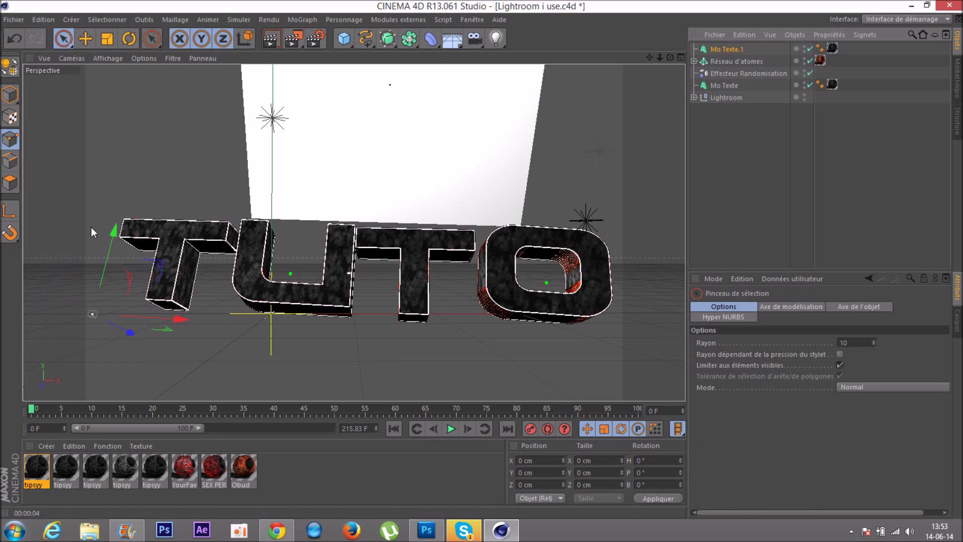
mouse_move(134, 335)
mouse_down()
mouse_move(170, 346)
mouse_move(155, 338)
mouse_up()
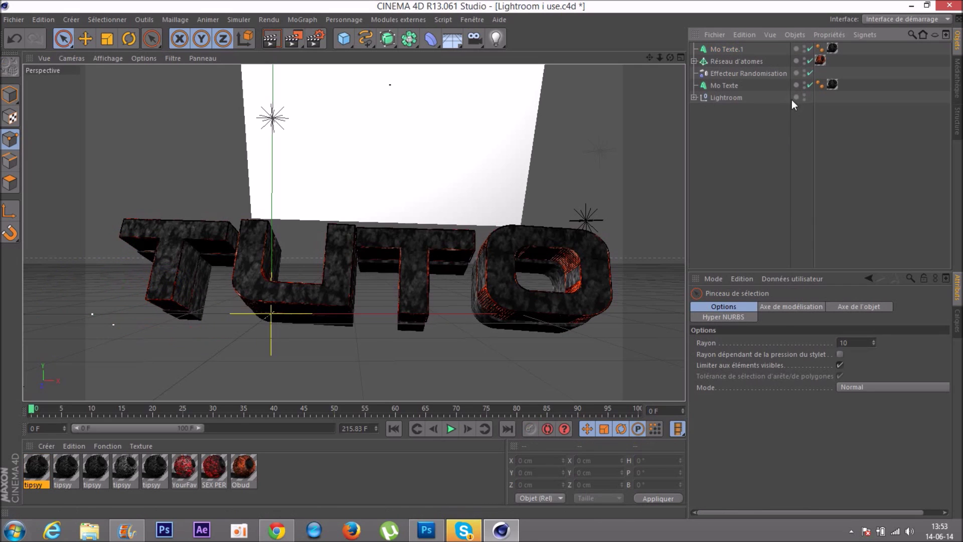
click(832, 84)
key(Delete)
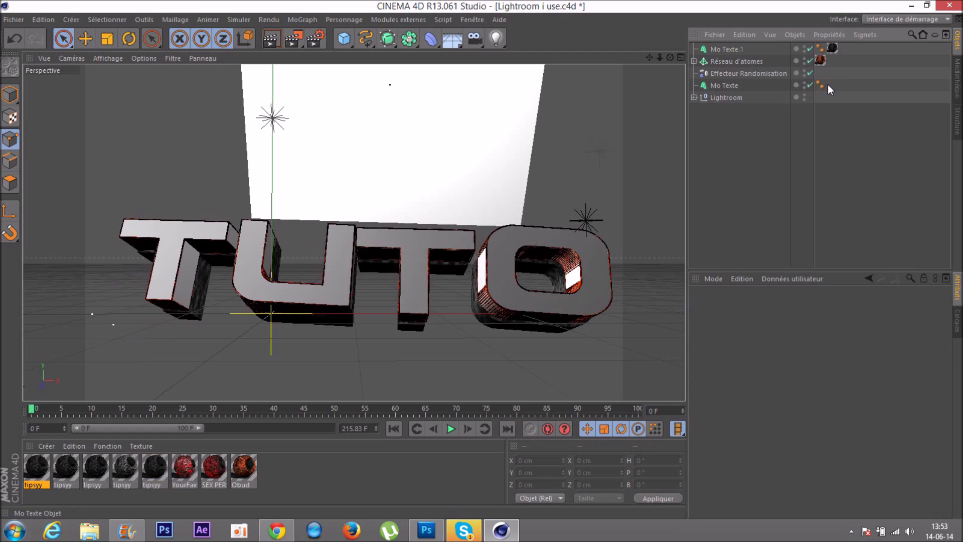
key(ctrl+z)
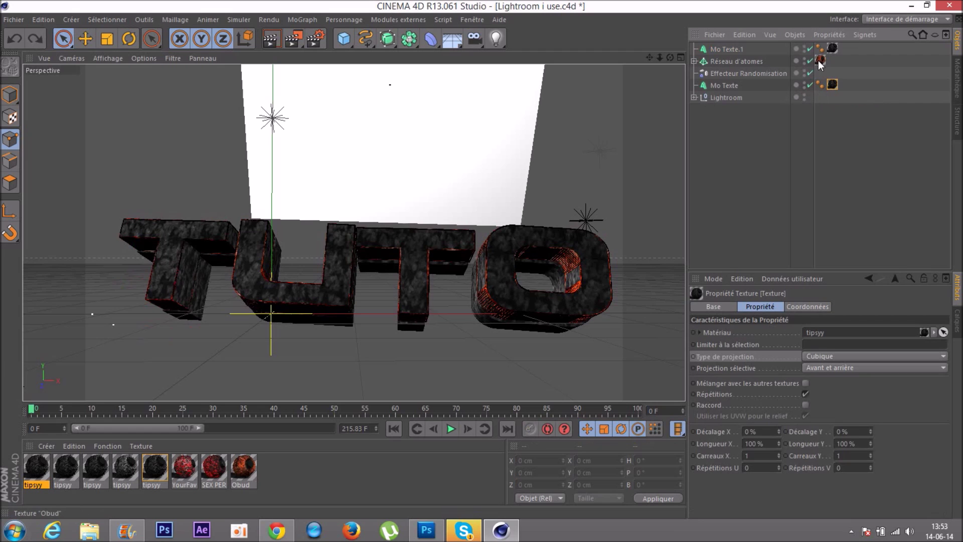
Replace the black texture on Mo Texte.1 with a copy of the Obud texture from Réseau d'atomes.
click(833, 48)
key(Delete)
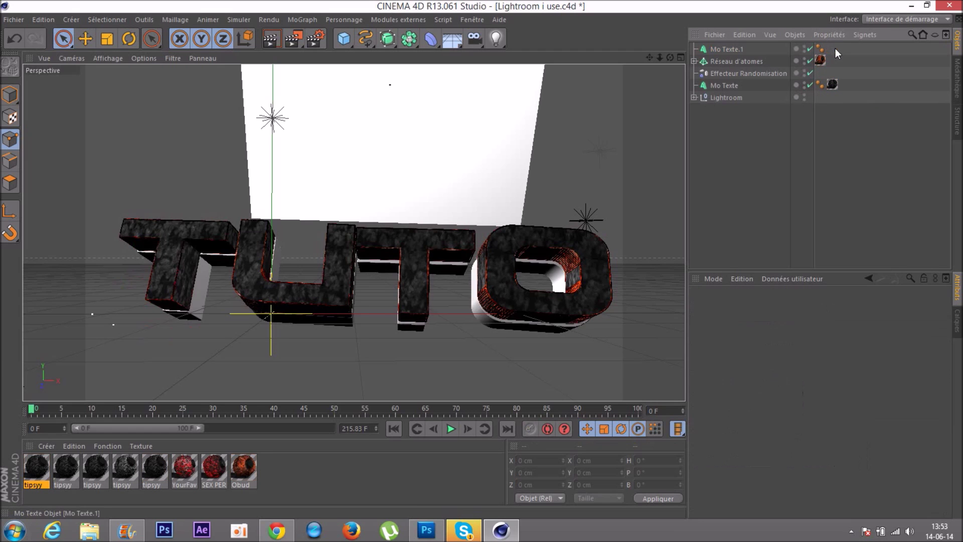
click(821, 61)
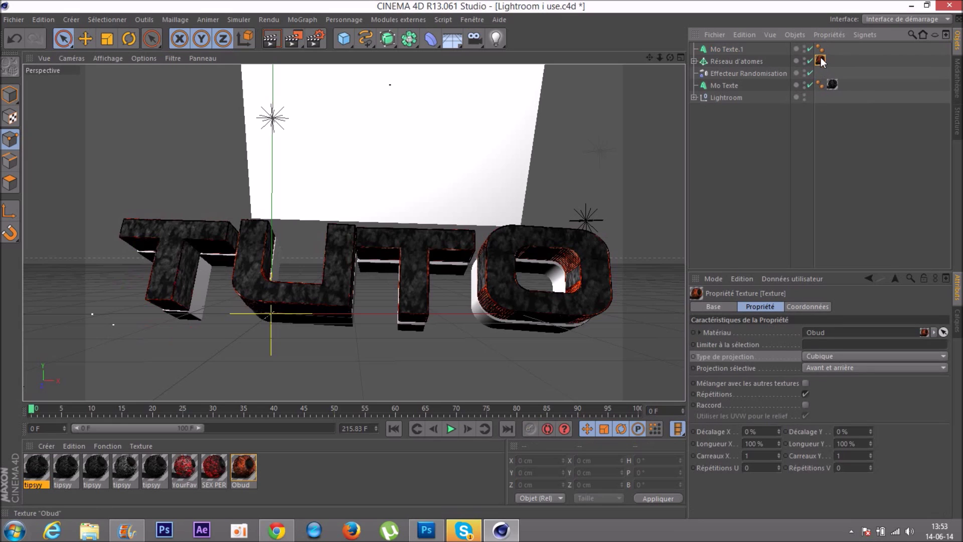
ctrl+drag(821, 60, 833, 48)
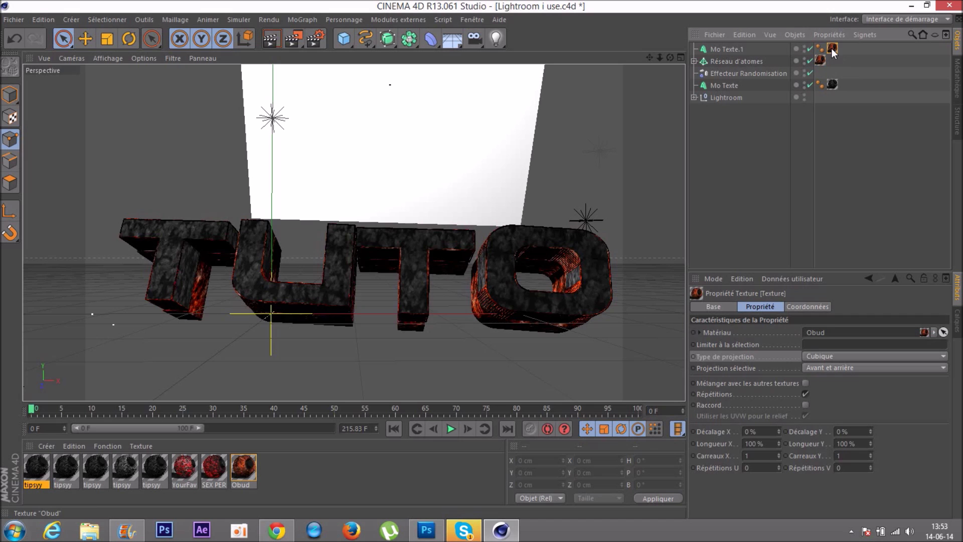
click(753, 168)
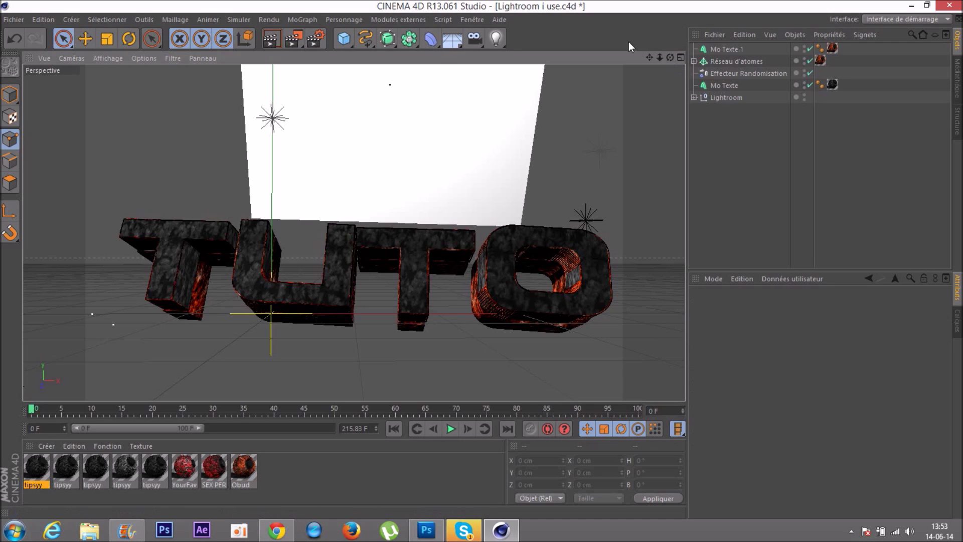
Move Mo Texte.1 about 9.9 cm along its depth axis, closer to the front text.
drag(671, 58, 496, 141)
alt+drag(354, 232, 502, 241)
click(725, 49)
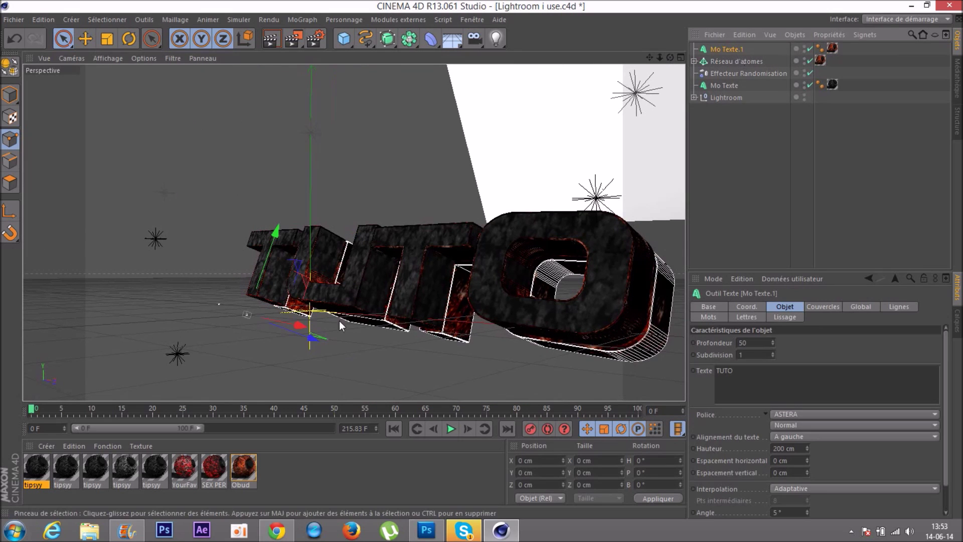
drag(312, 341, 297, 342)
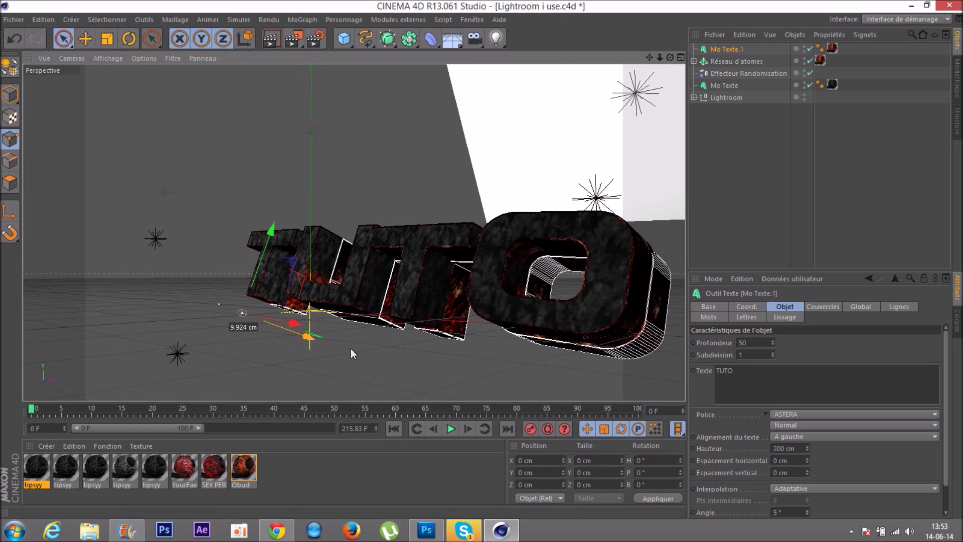
click(756, 173)
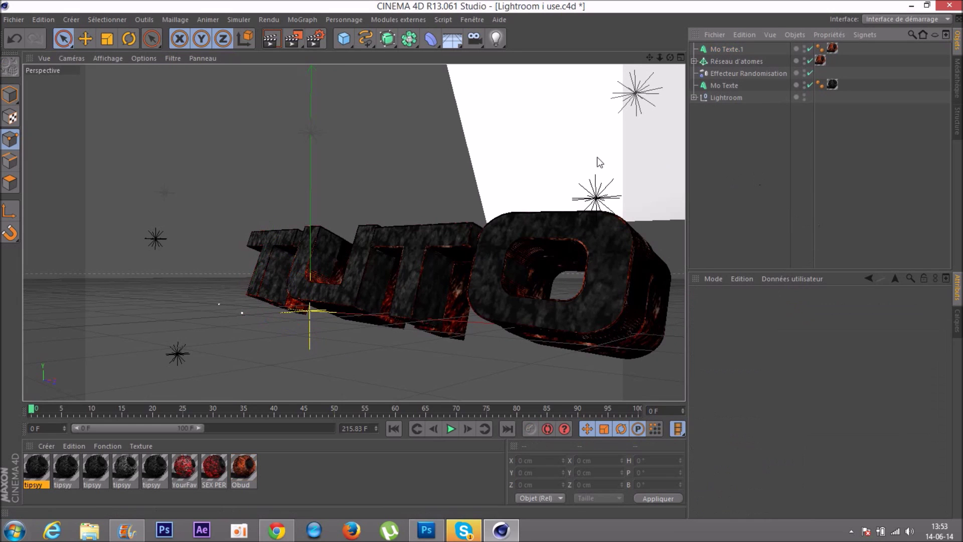
scroll(561, 167, down, 2)
drag(671, 57, 577, 63)
drag(659, 58, 577, 128)
scroll(577, 129, down, 3)
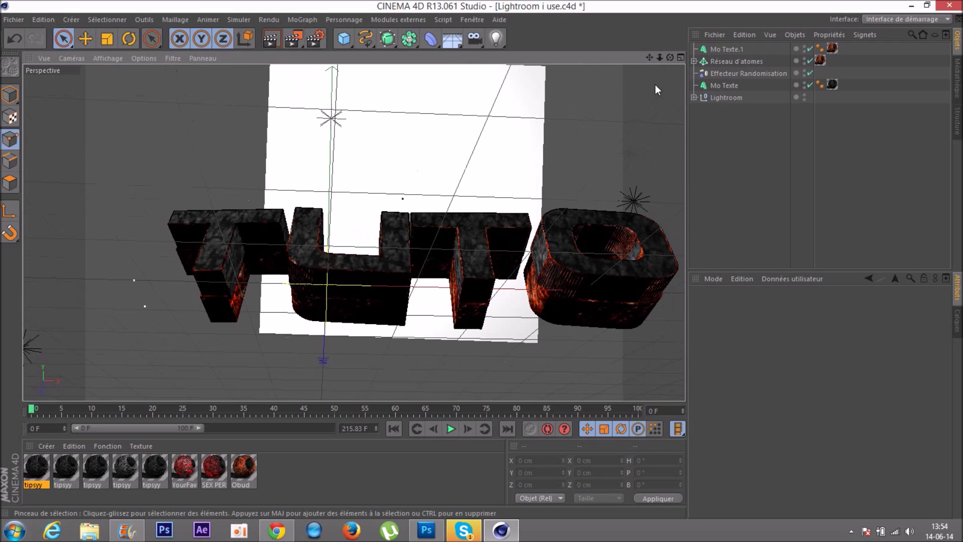
drag(670, 57, 640, 59)
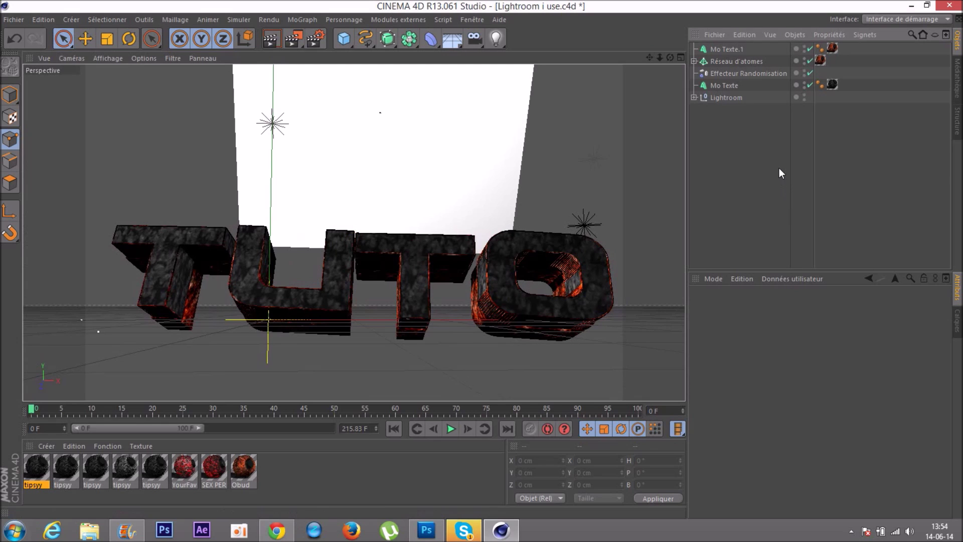
Fracture the Mo Texte object with the NitroBlast plugin using 450 pieces and High quality.
click(730, 83)
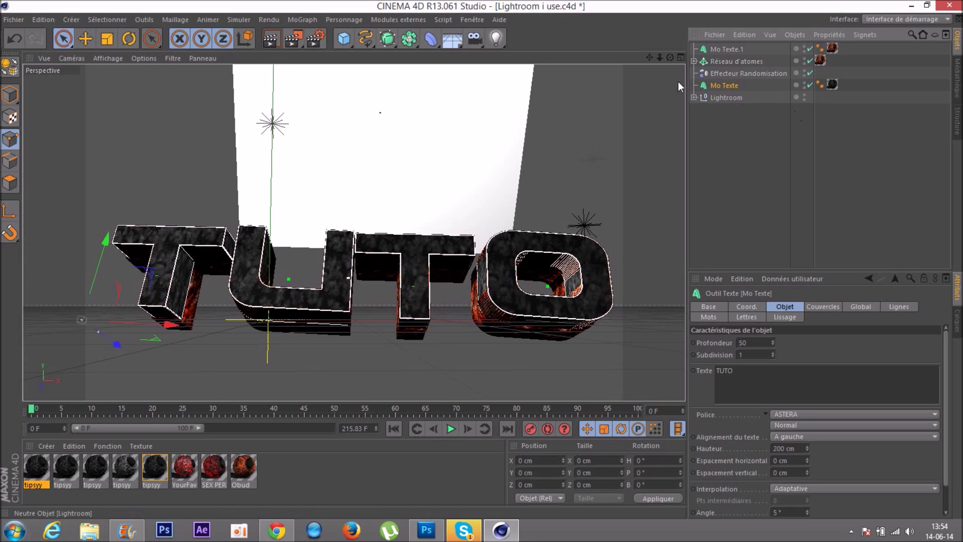
click(399, 20)
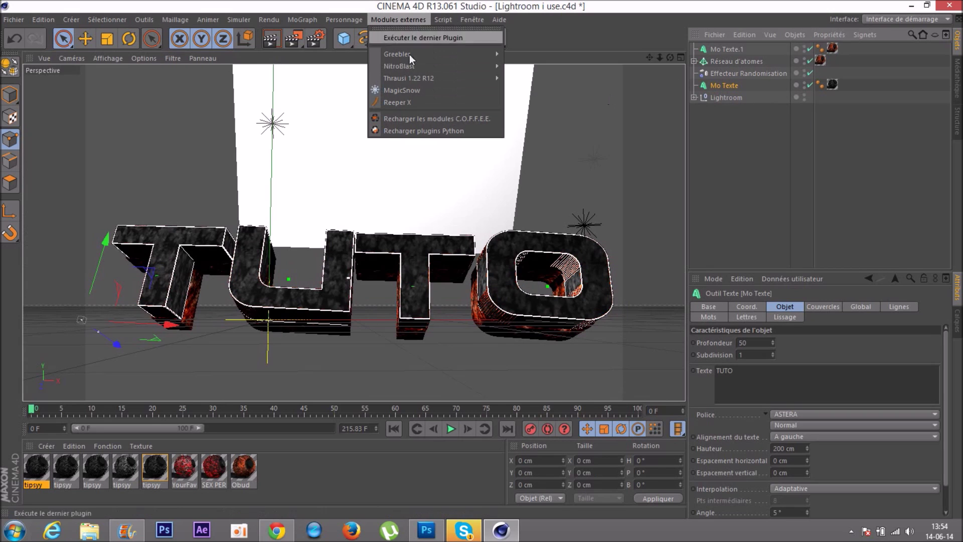
mouse_move(449, 73)
click(546, 91)
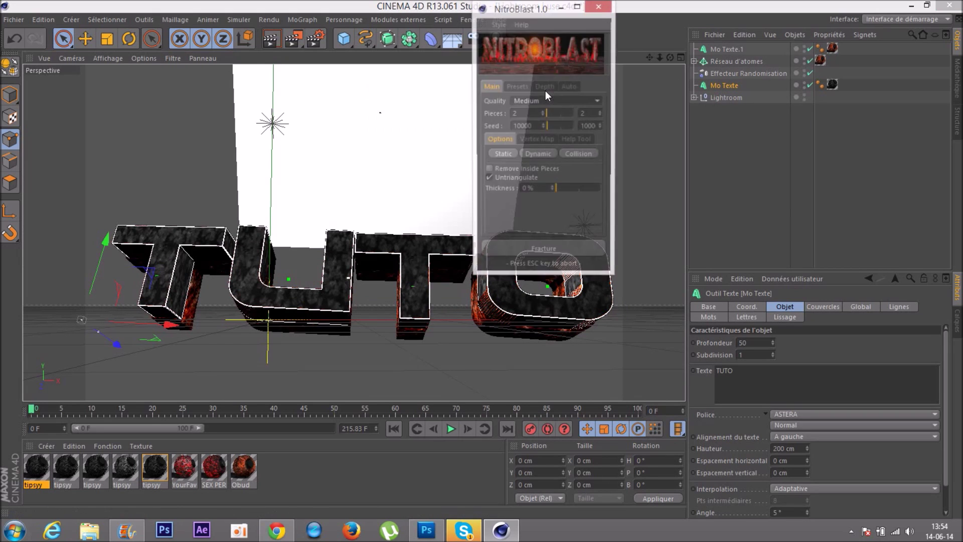
double_click(527, 114)
text(450)
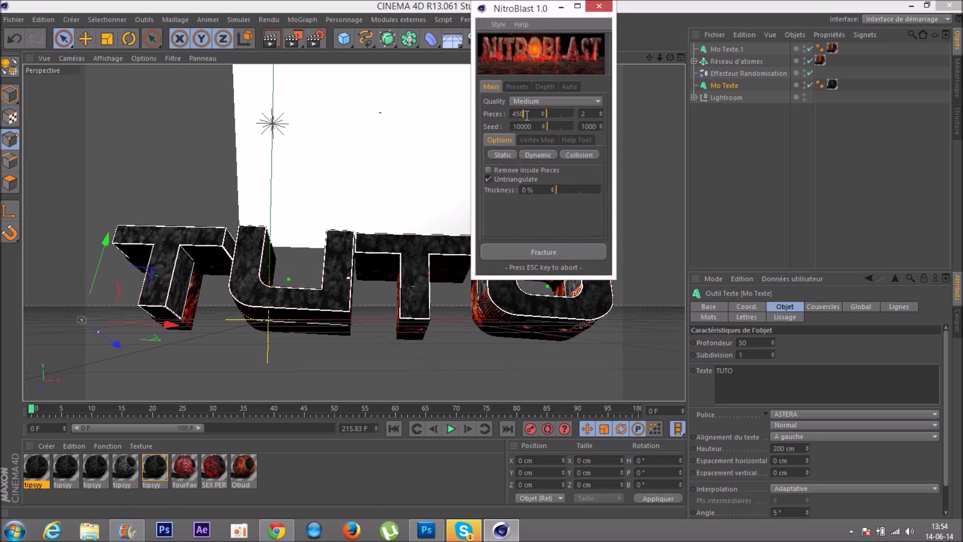
click(549, 104)
click(534, 127)
click(544, 251)
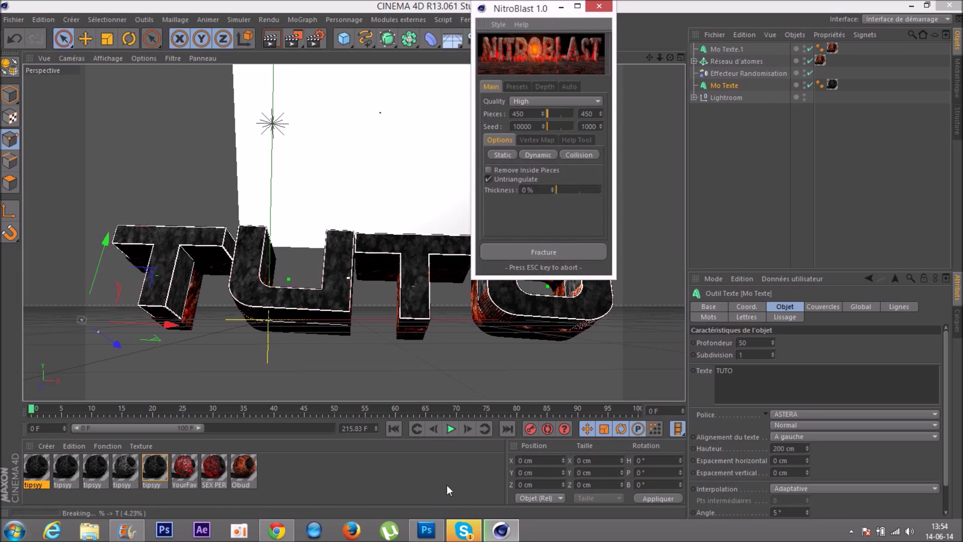
click(463, 530)
click(427, 531)
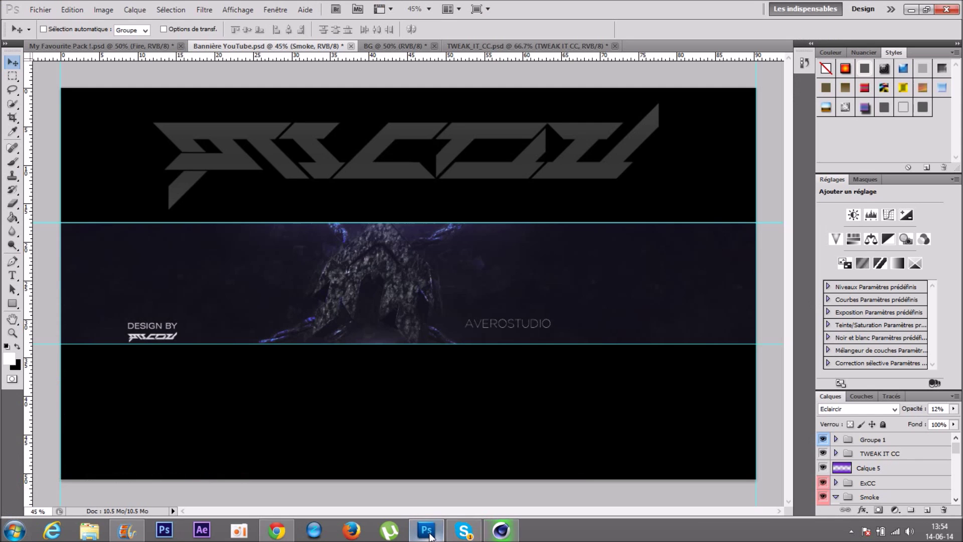
click(500, 530)
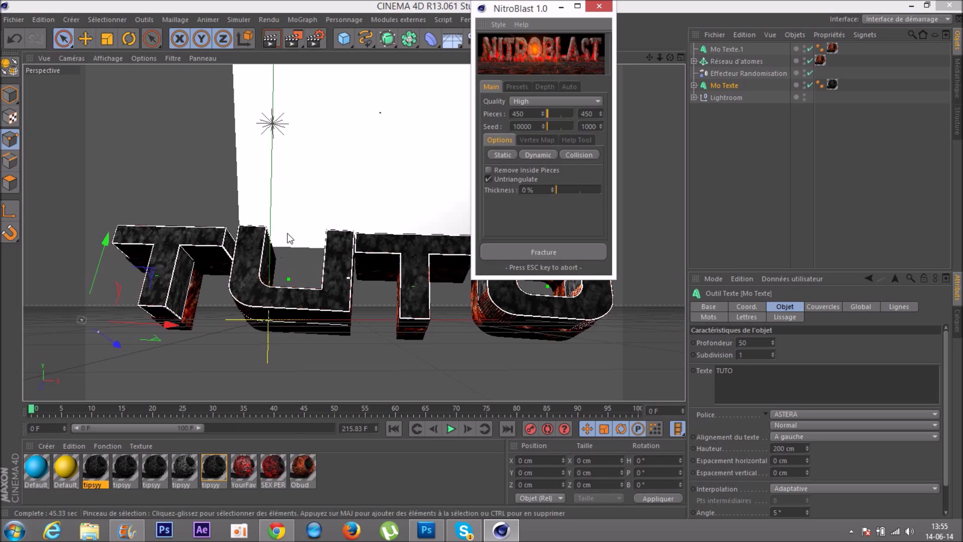
Close NitroBlast and add a MoGraph Fracture object to the scene.
click(600, 7)
click(748, 191)
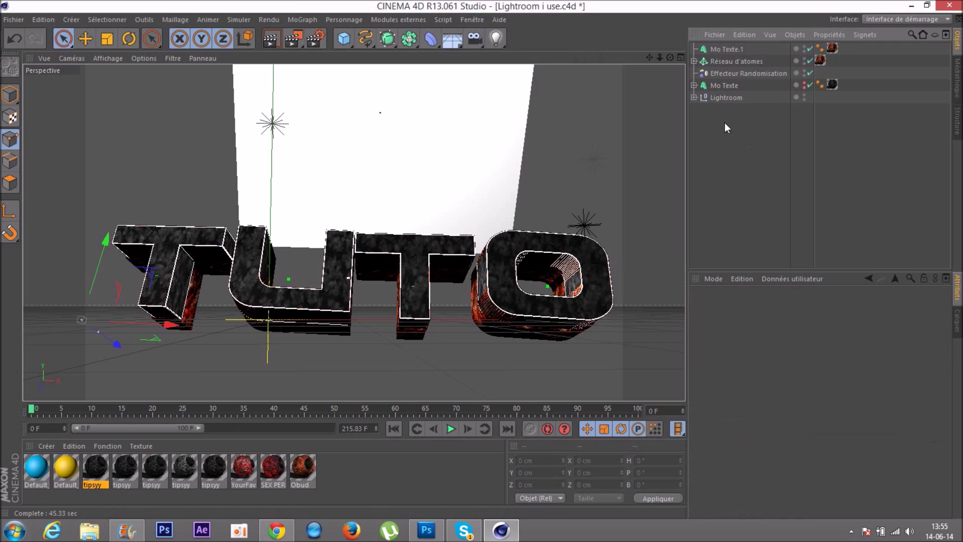
click(302, 19)
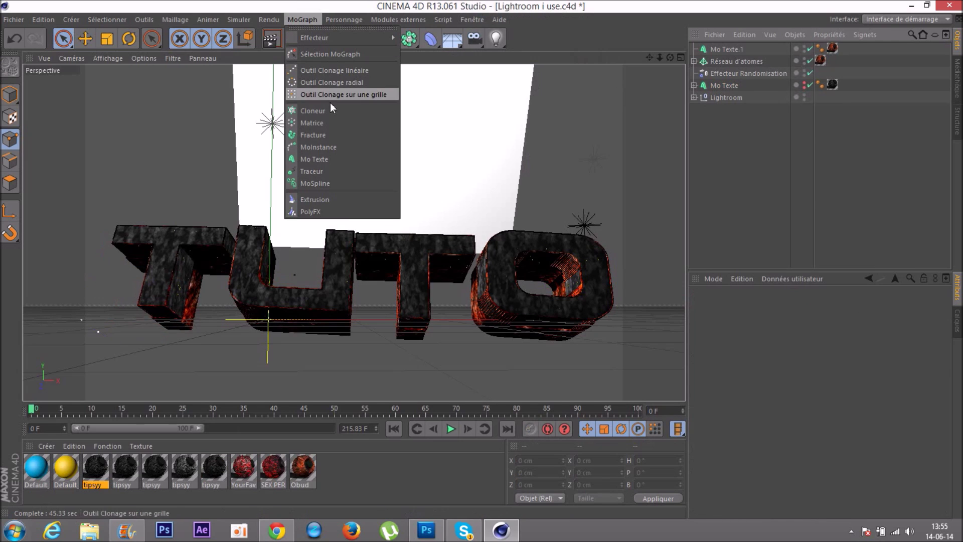
click(330, 131)
click(769, 149)
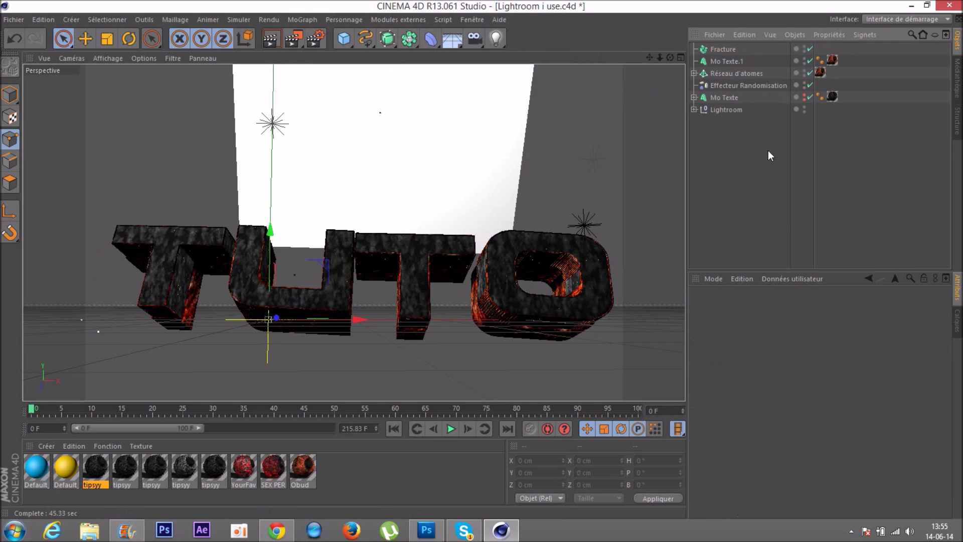
Nest the four NitroBlast letter objects from Mo Texte under the Fracture object.
click(696, 98)
click(742, 110)
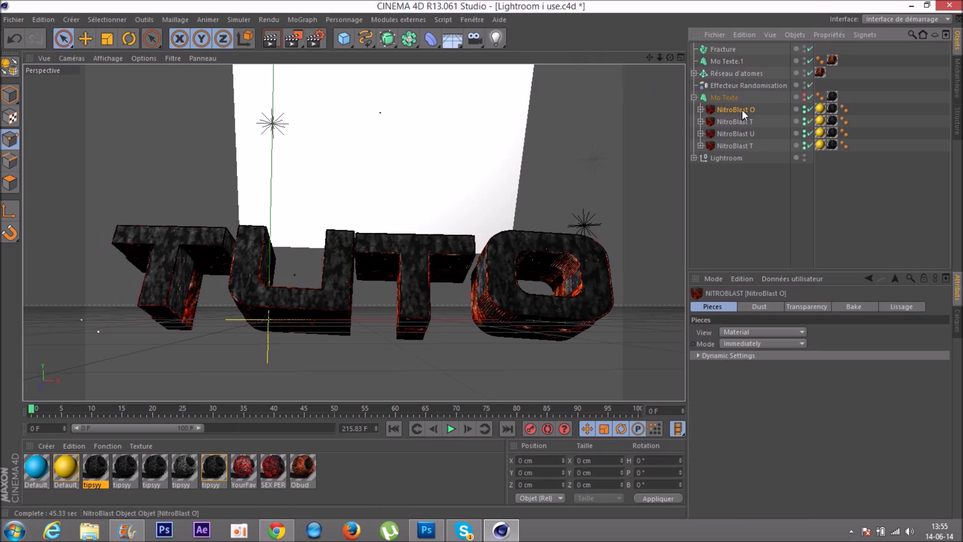
shift+click(739, 145)
drag(739, 145, 730, 49)
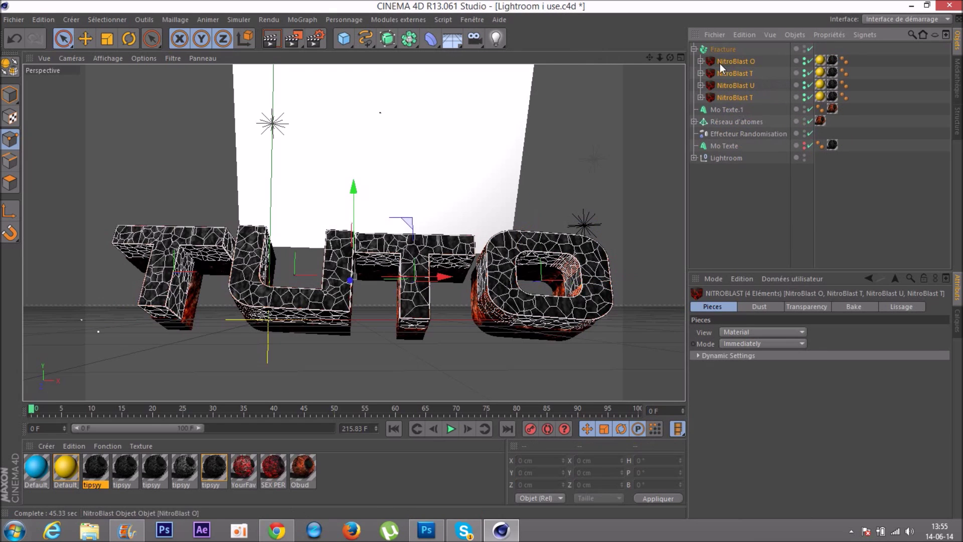
Remove the four NitroBlast letter parents and the NitroBlast Object and Main Pieces levels under Fracture, keeping their children.
right_click(733, 81)
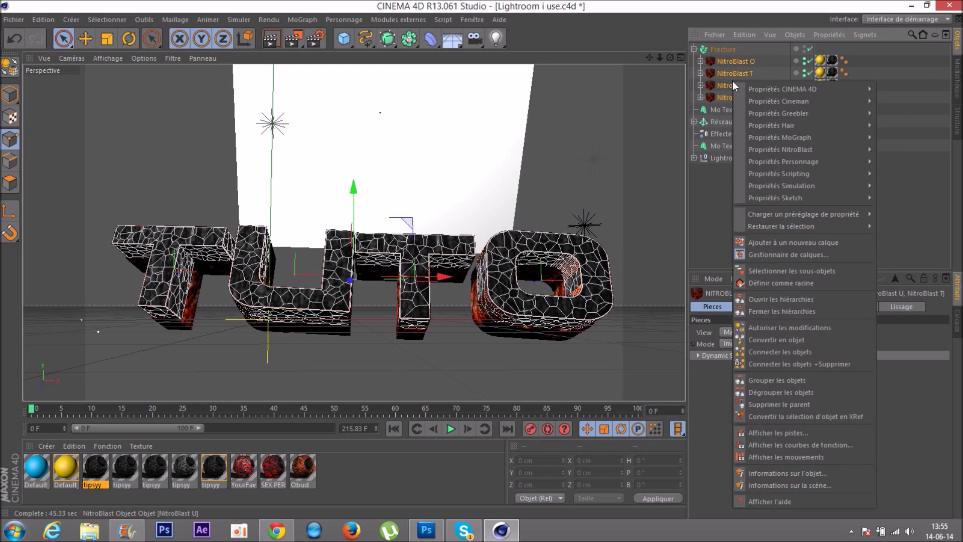
click(777, 340)
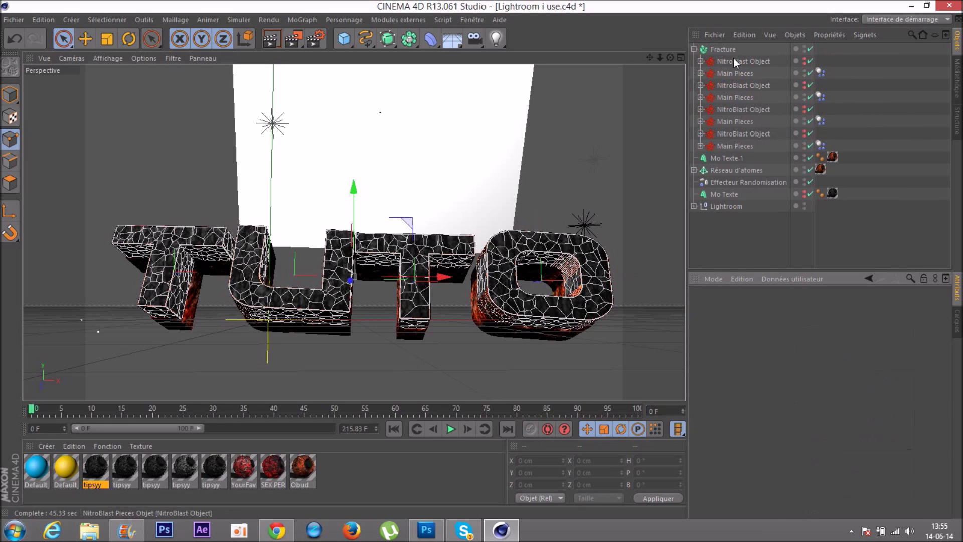
click(747, 61)
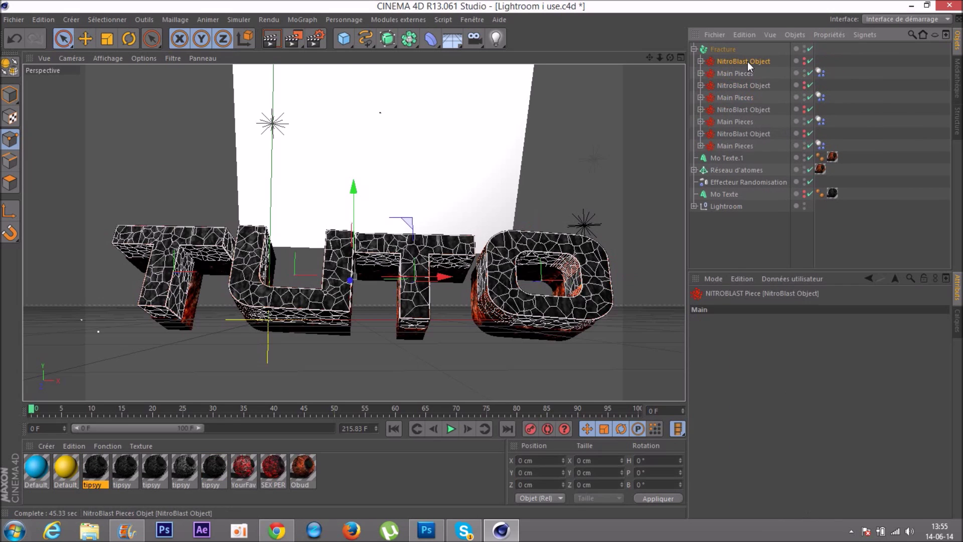
shift+click(742, 148)
right_click(739, 128)
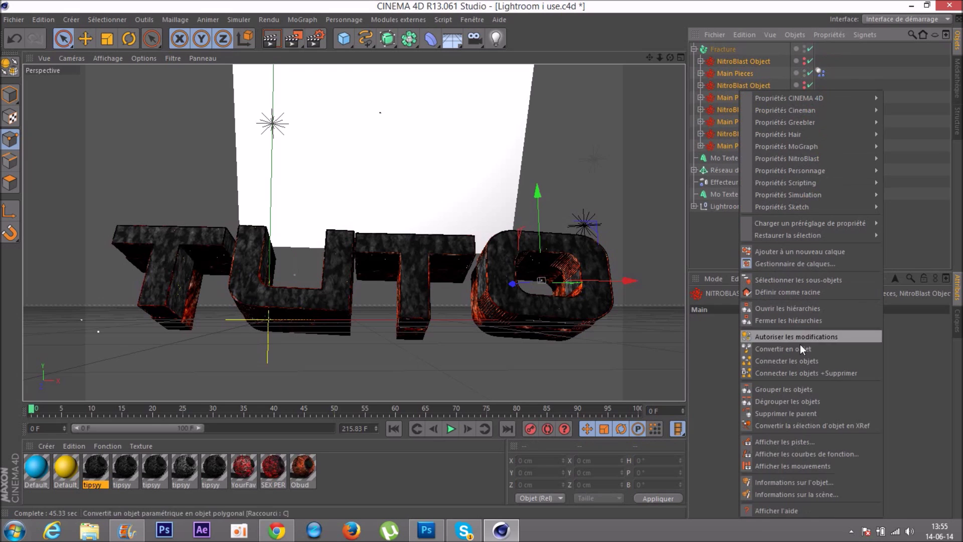
click(813, 407)
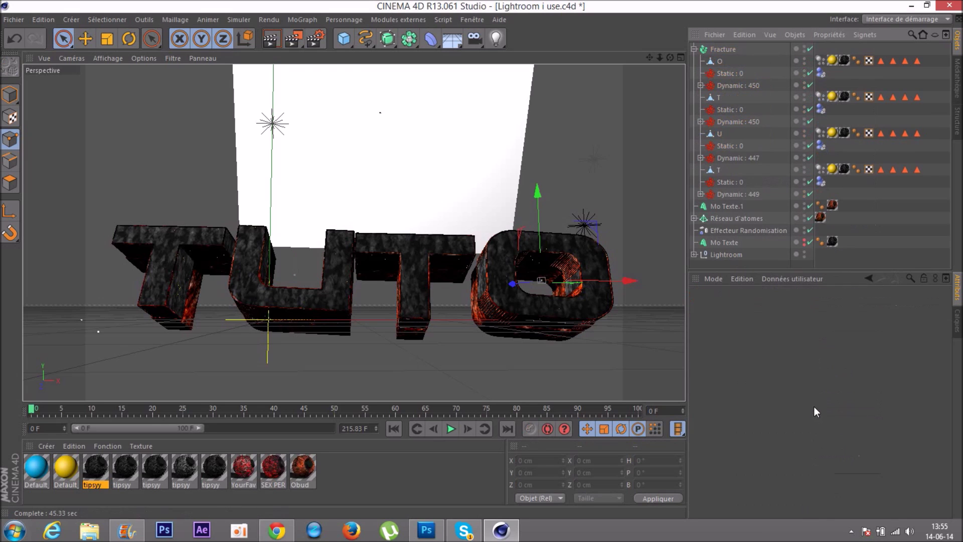
Remove all letter, Static and Dynamic parent levels inside Fracture so the individual pieces sit directly under it.
click(716, 61)
shift+click(732, 194)
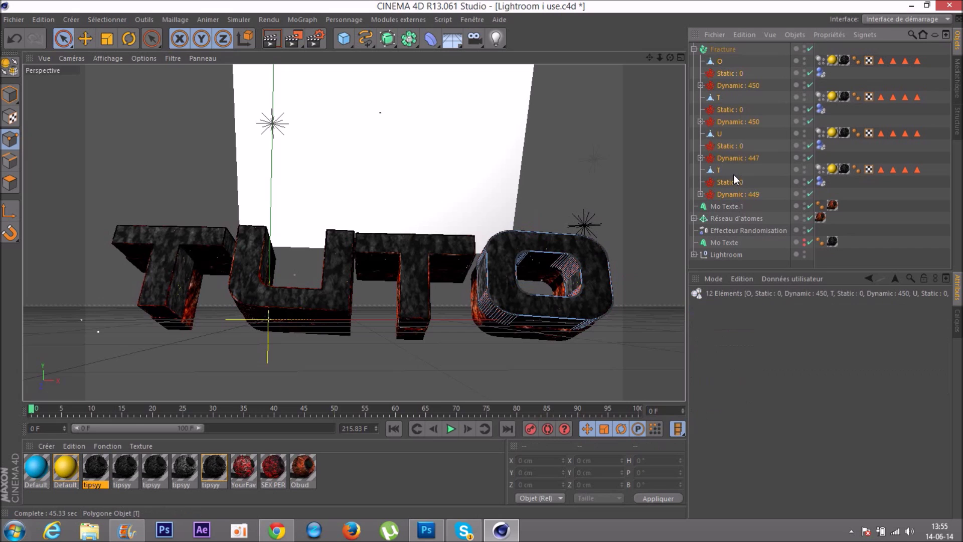
key(ctrl+z)
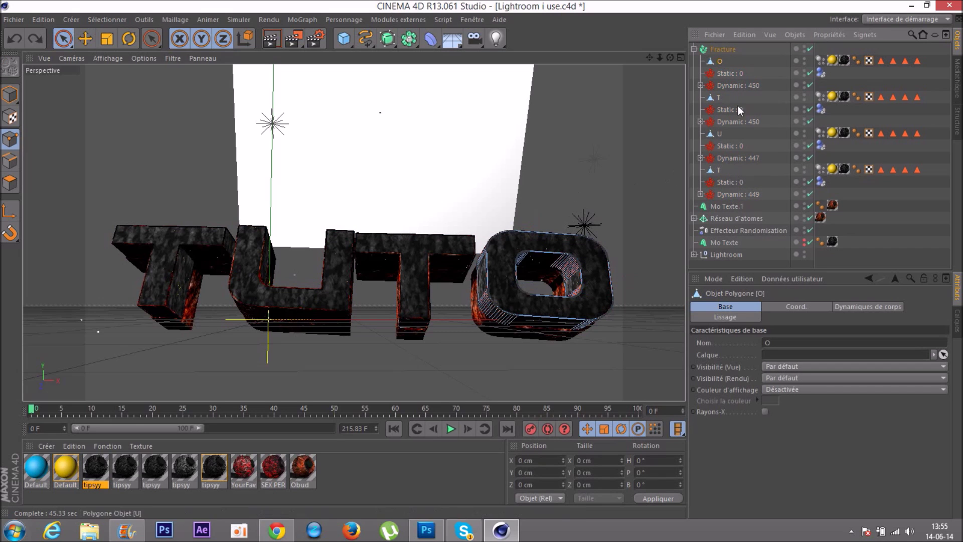
shift+click(725, 196)
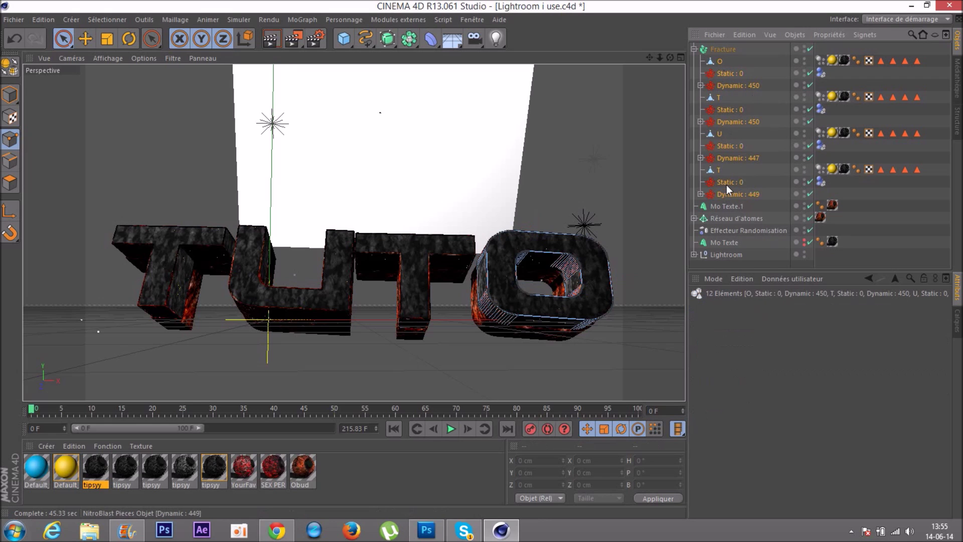
right_click(726, 184)
click(787, 413)
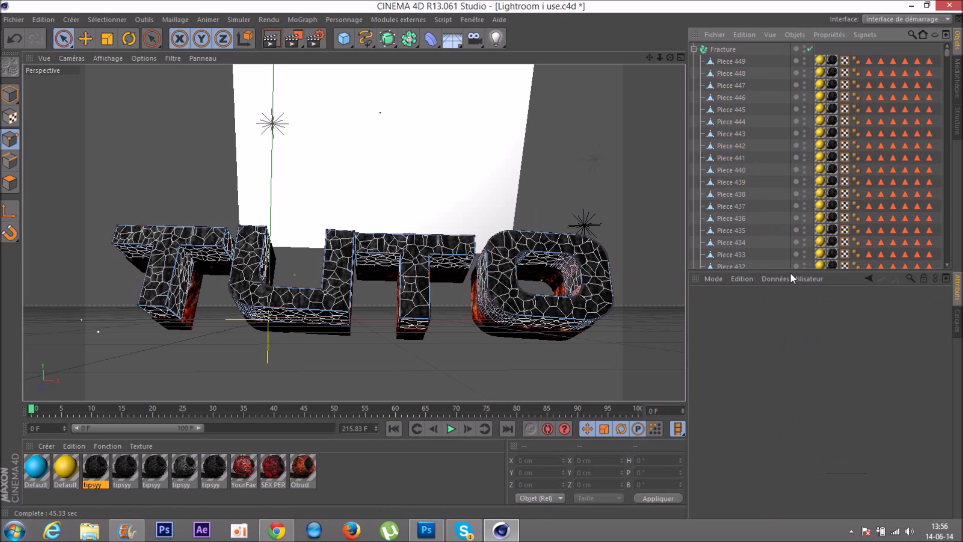
Delete all texture, UVW, smoothing and selection tags from the Fracture pieces, from Piece 449 to the last Piece 0, and collapse the hierarchy.
click(821, 62)
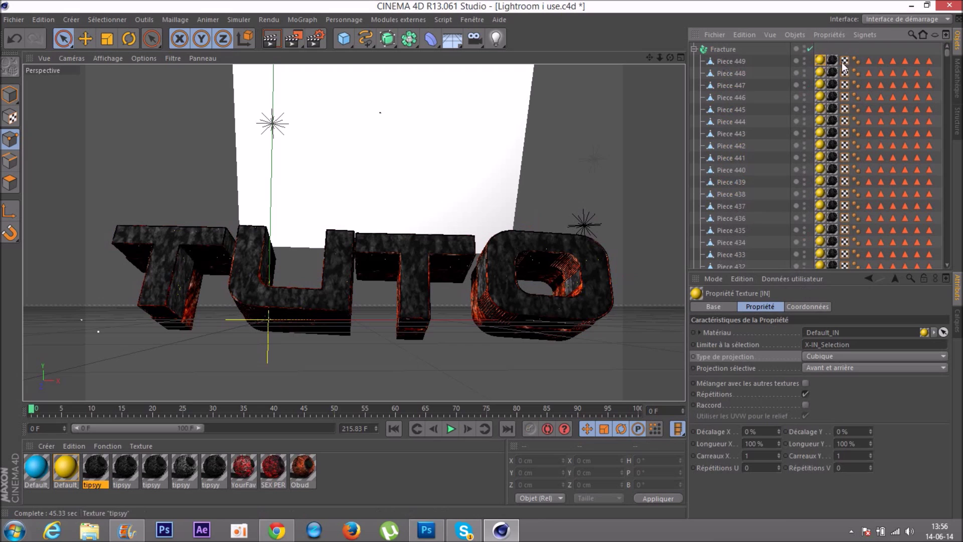
drag(947, 54, 954, 267)
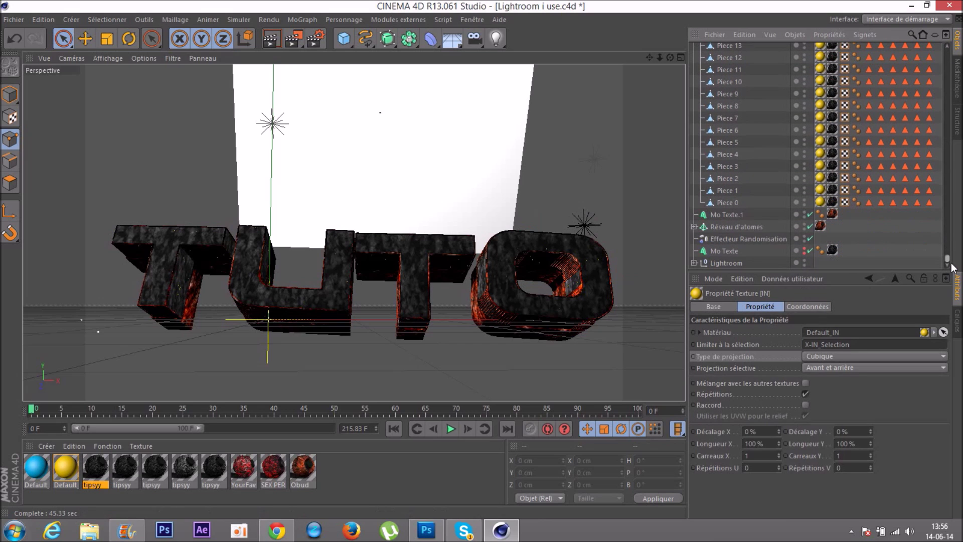
shift+click(929, 201)
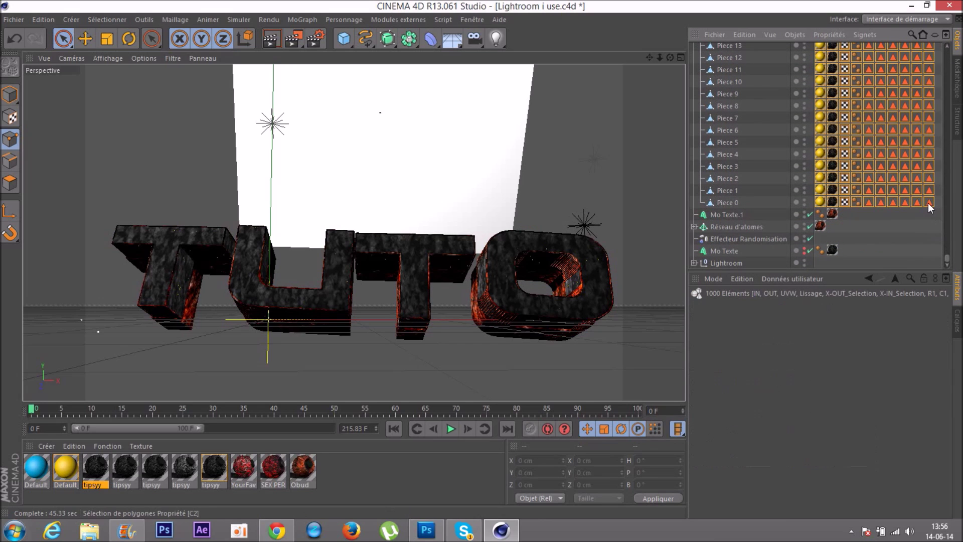
key(Delete)
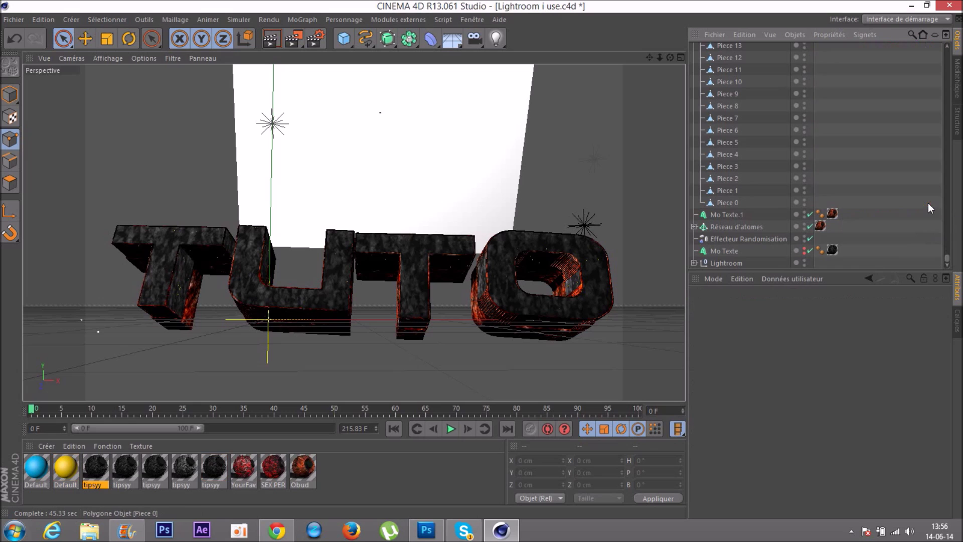
scroll(943, 225, up, 20)
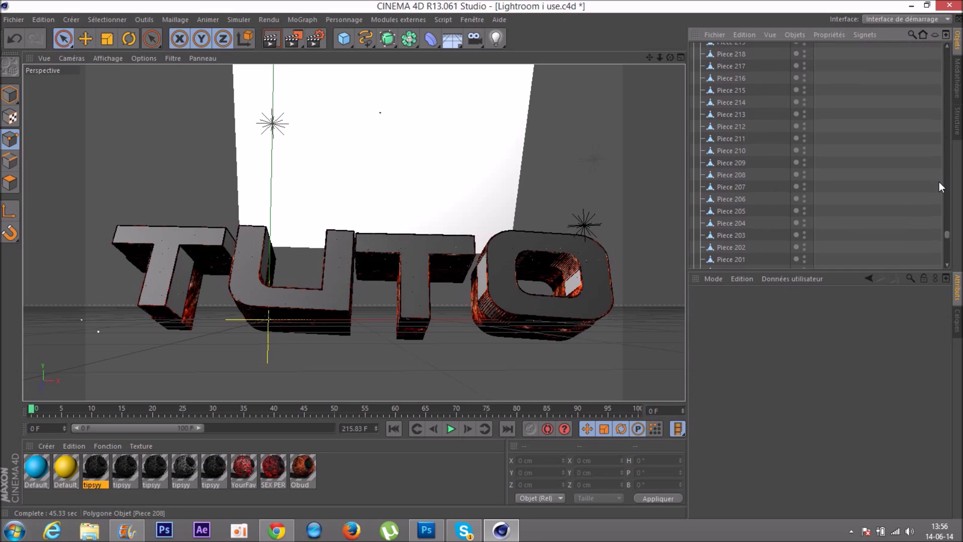
drag(947, 235, 949, 43)
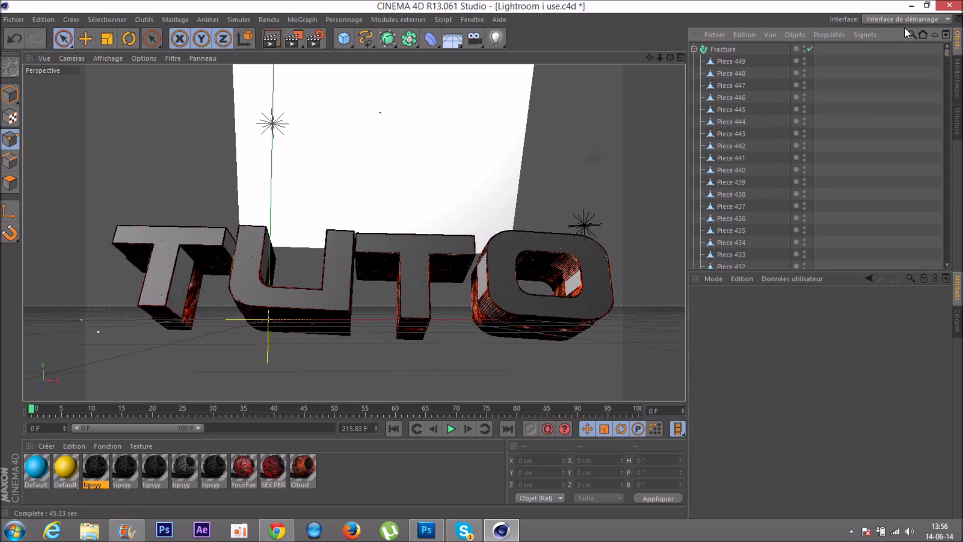
click(695, 49)
click(708, 48)
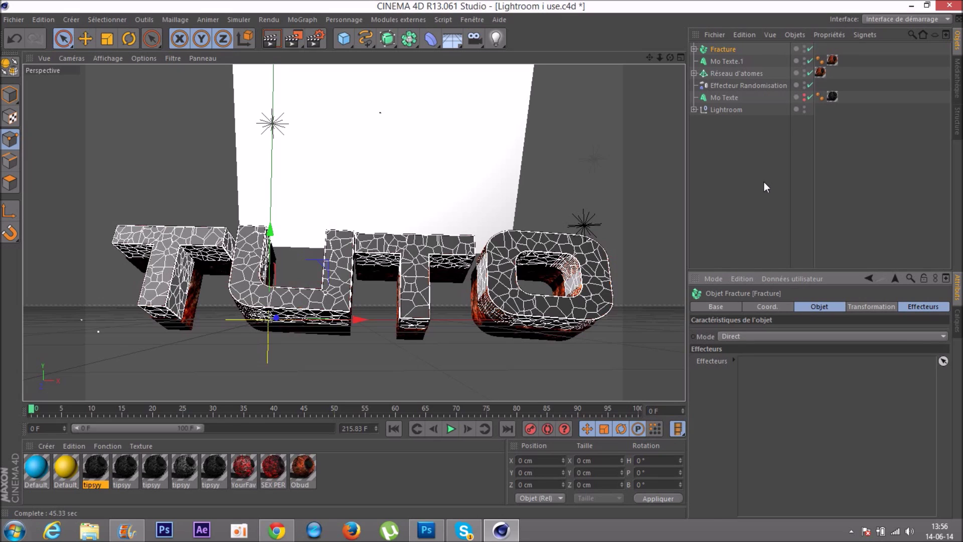
key(ctrl+v)
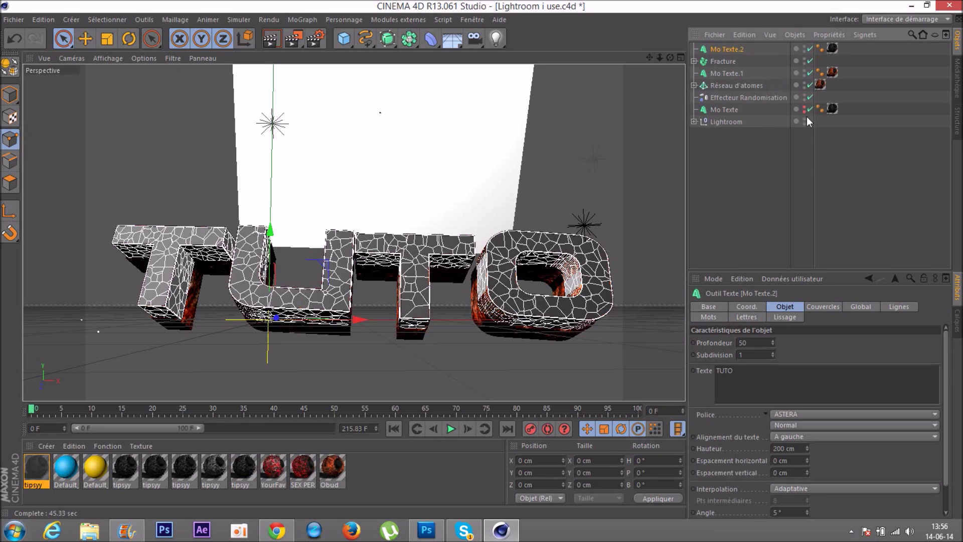
key(Delete)
Duplicate the Fracture object twice by copying and pasting it.
click(733, 49)
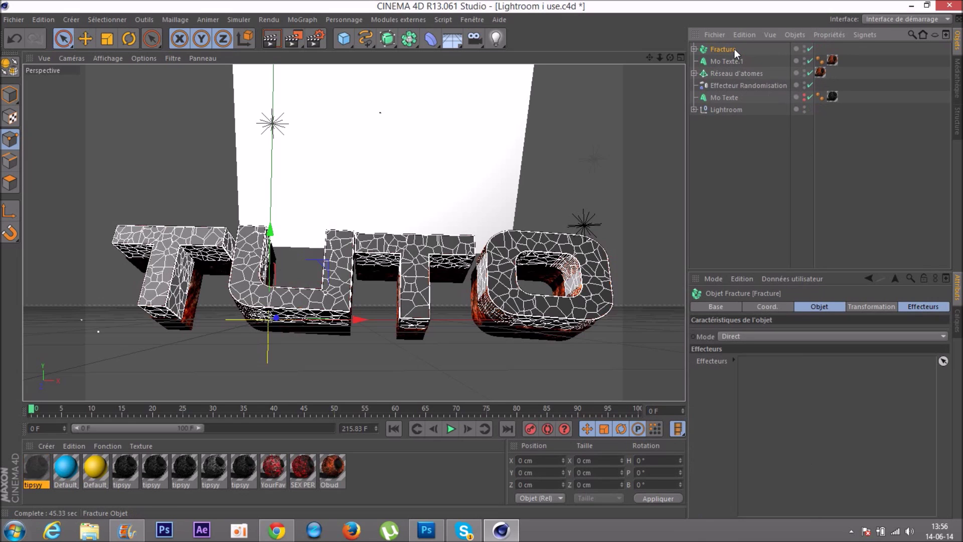
key(ctrl+c)
key(ctrl+v)
key(ctrl+v)
Apply the black tipsyy material to Fracture with Cubique projection and copy its texture tag to Fracture.1.
mouse_move(729, 73)
mouse_down()
mouse_move(498, 276)
mouse_move(263, 464)
mouse_move(241, 466)
mouse_move(649, 267)
mouse_move(735, 75)
mouse_move(721, 73)
mouse_up()
click(833, 356)
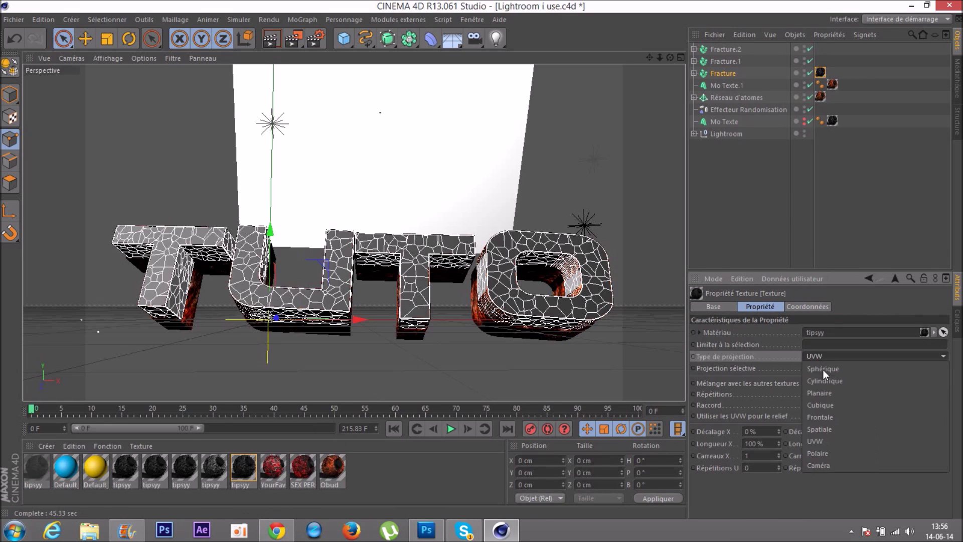
click(827, 406)
ctrl+drag(821, 73, 823, 59)
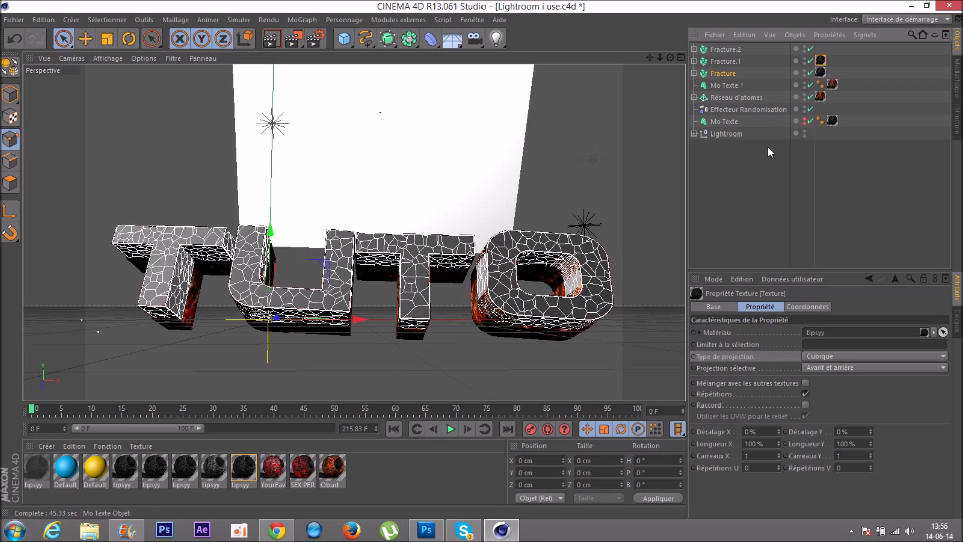
Copy the Obud texture tag from Mo Texte.1 to Fracture.2.
click(831, 84)
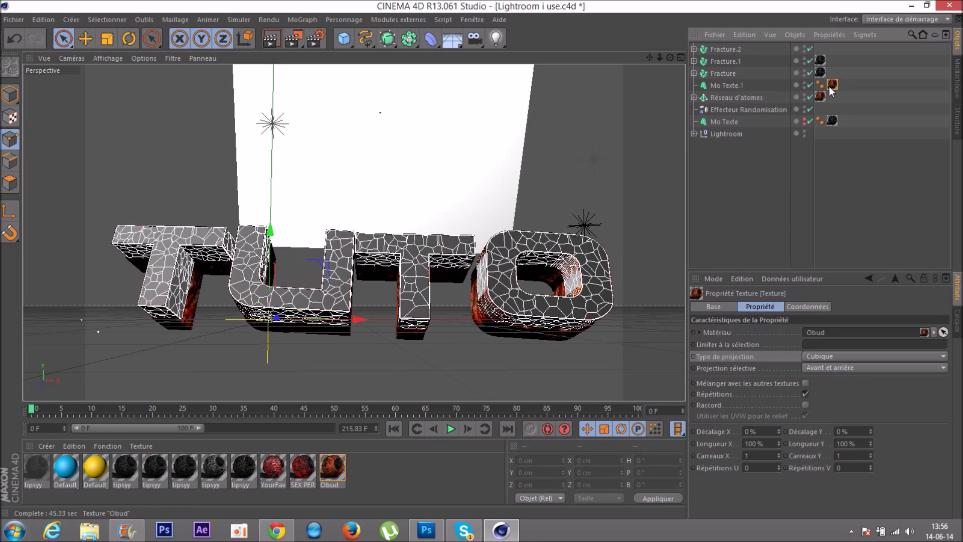
ctrl+drag(829, 44, 823, 45)
click(788, 215)
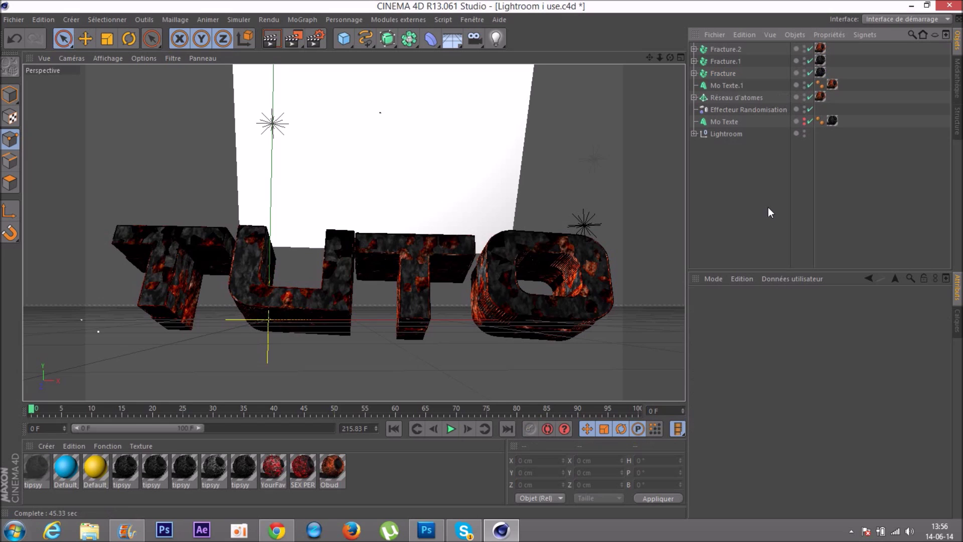
Add a MoGraph Randomisation effector to the Fracture object and set its intensity to 3 %.
click(724, 73)
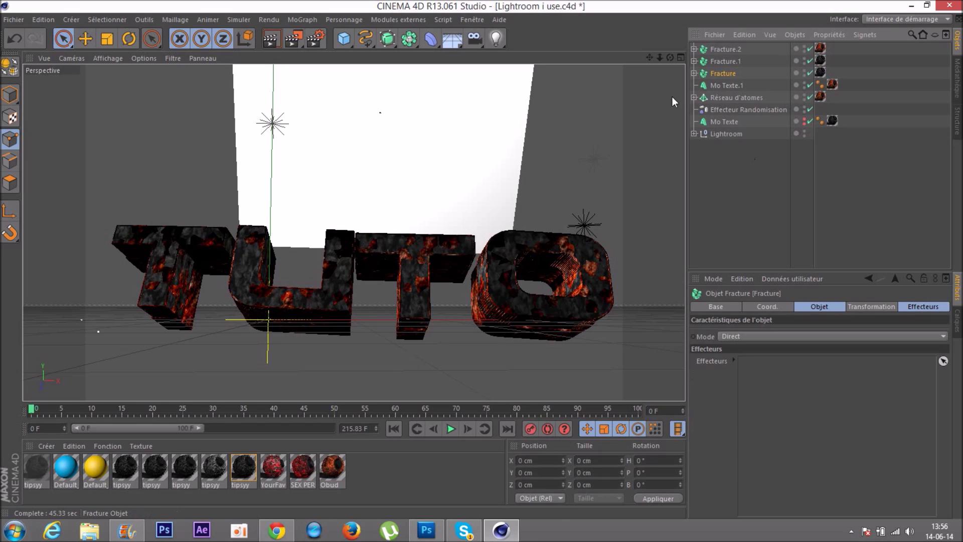
click(302, 20)
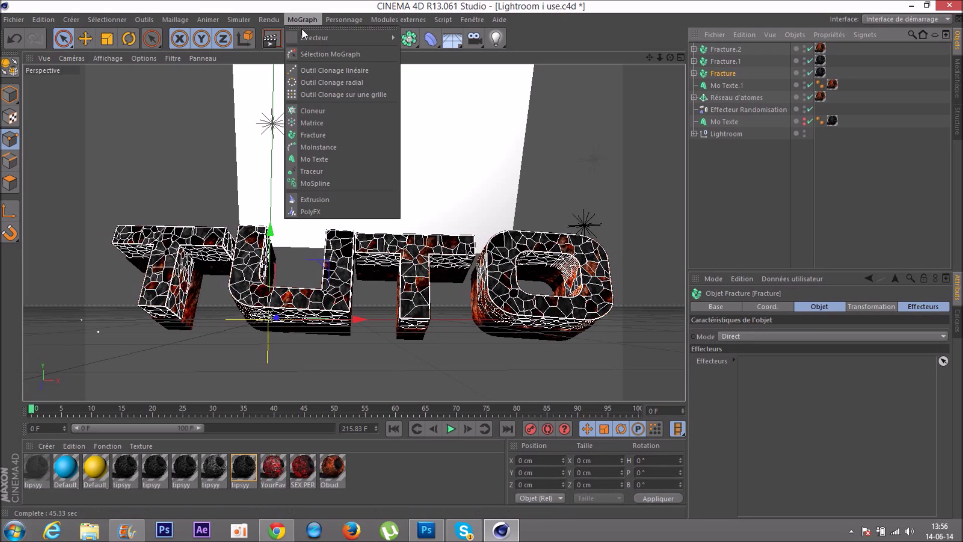
mouse_move(307, 38)
click(454, 130)
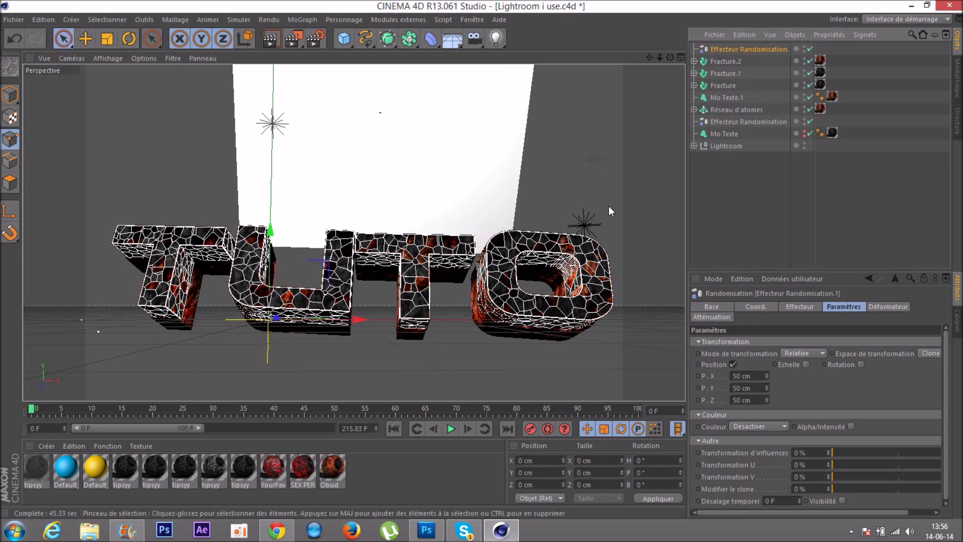
click(799, 306)
click(775, 345)
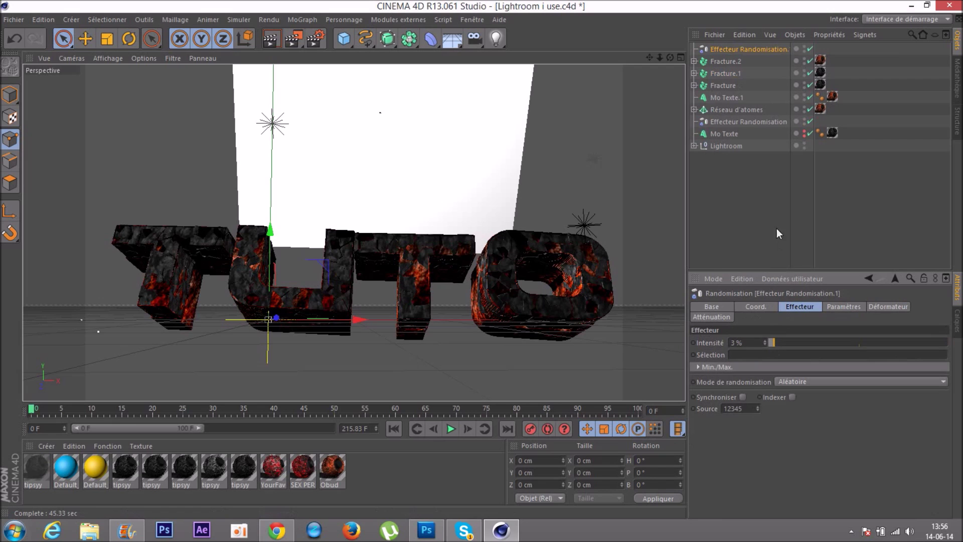
click(783, 191)
Nudge Fracture.1 slightly along its depth axis and give it a Randomisation effector with 27 % intensity.
click(736, 73)
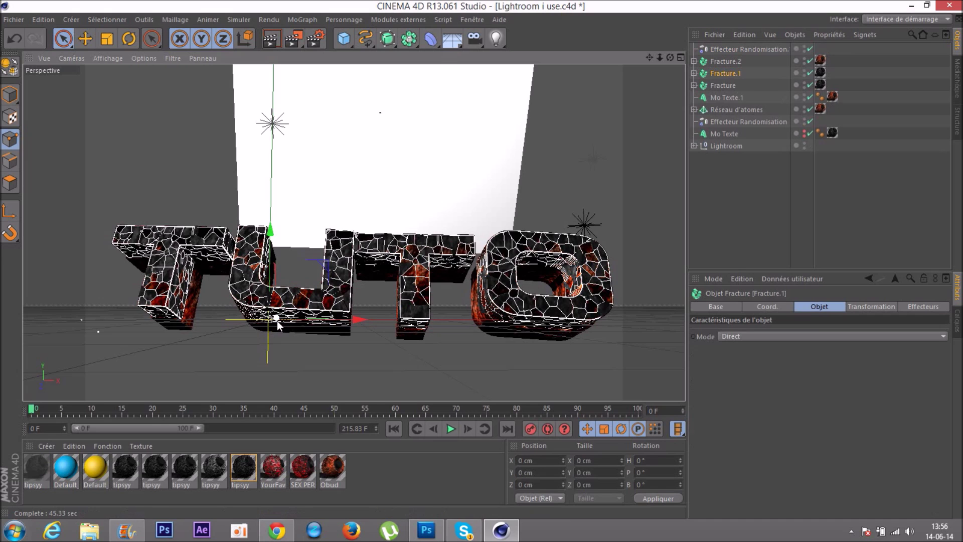
drag(277, 321, 279, 321)
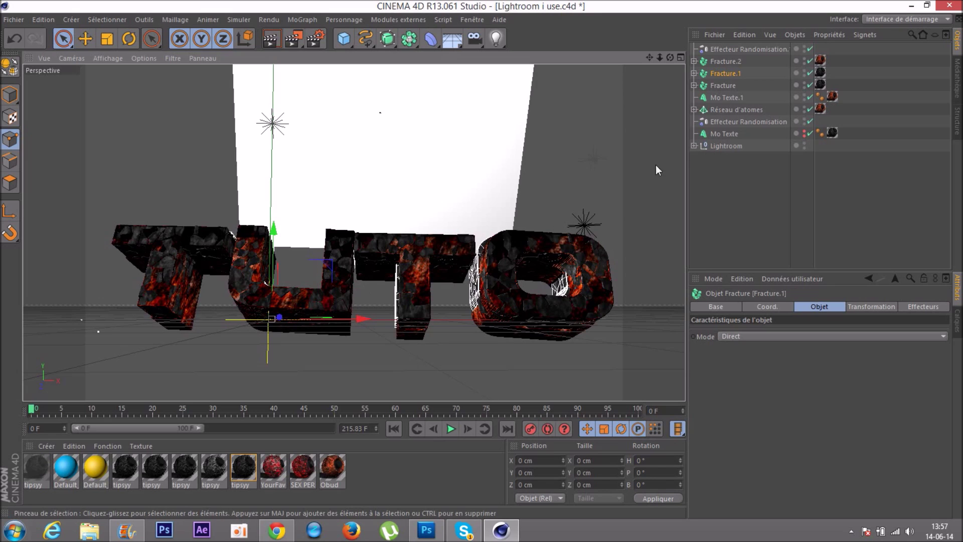
click(303, 19)
mouse_move(309, 39)
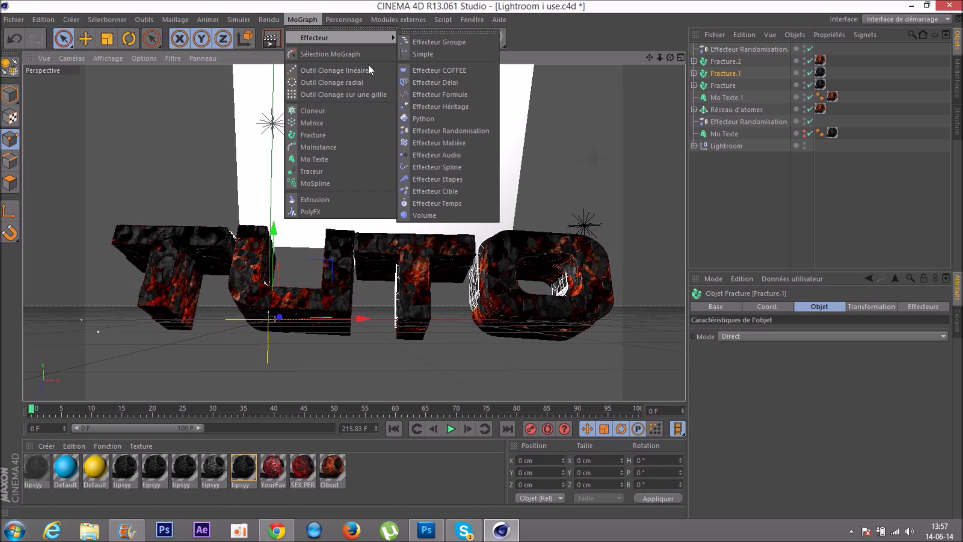
click(450, 131)
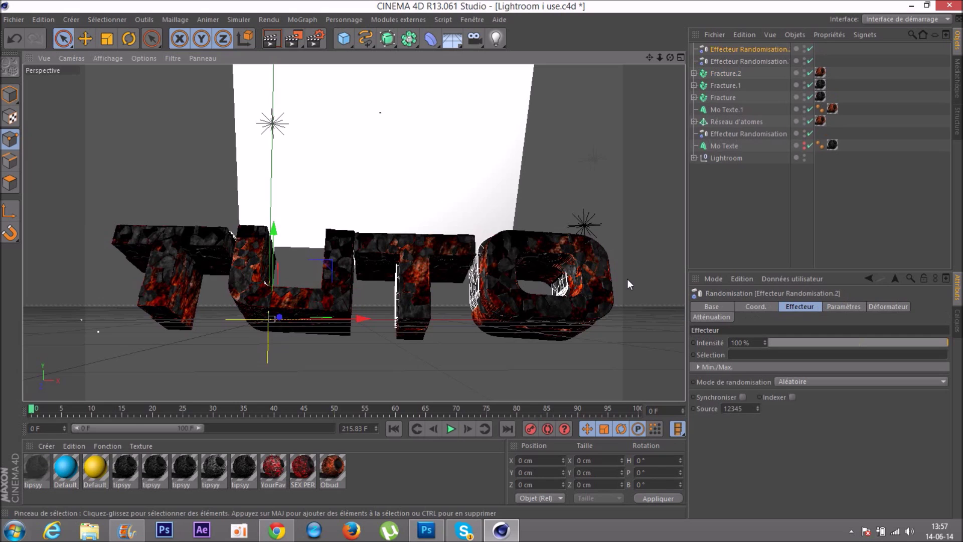
click(833, 343)
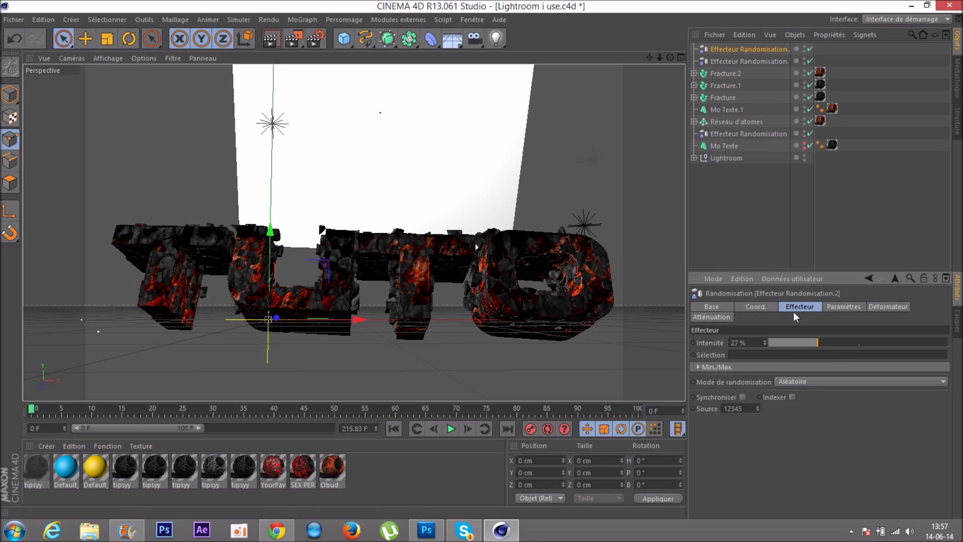
click(756, 220)
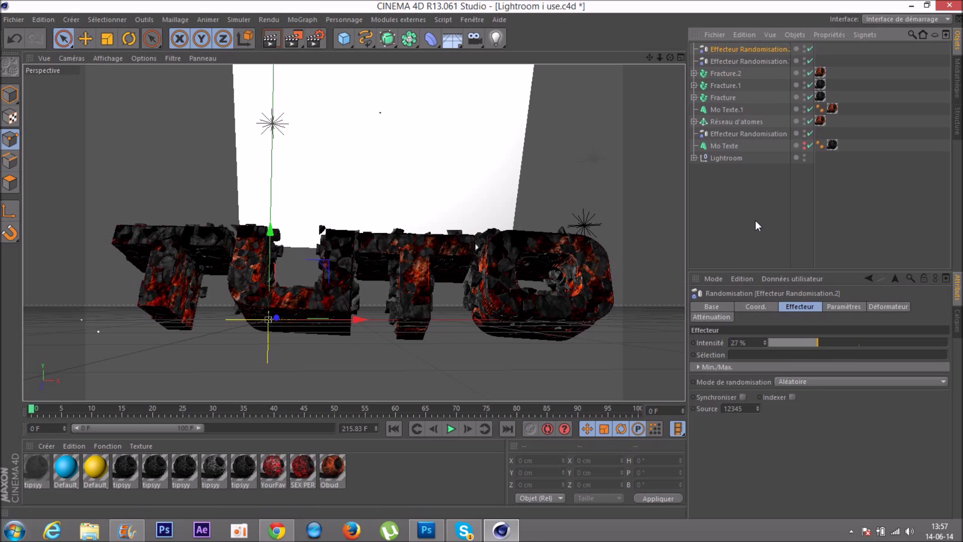
Add a Randomisation effector to Fracture.2 and reduce its intensity to 37 %.
click(738, 76)
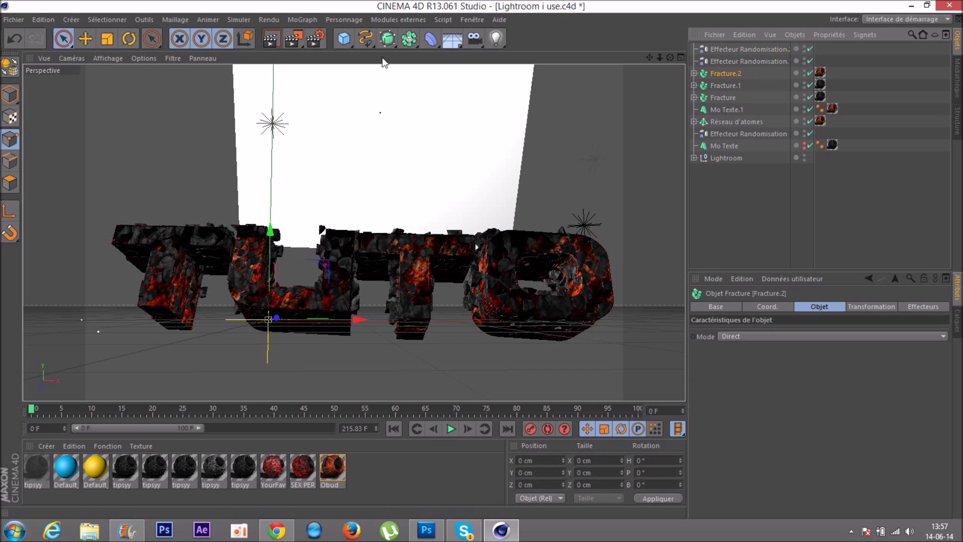
click(303, 20)
mouse_move(315, 38)
click(450, 130)
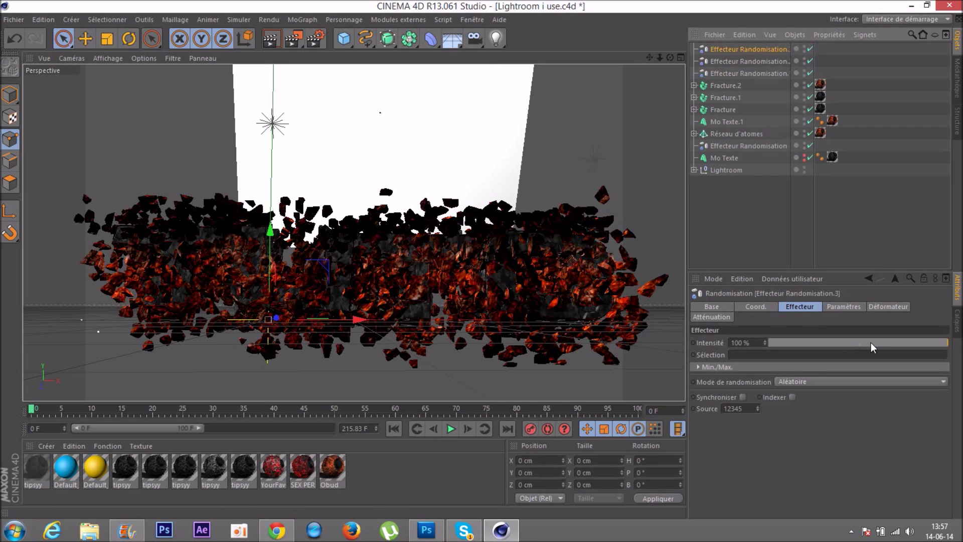
click(870, 343)
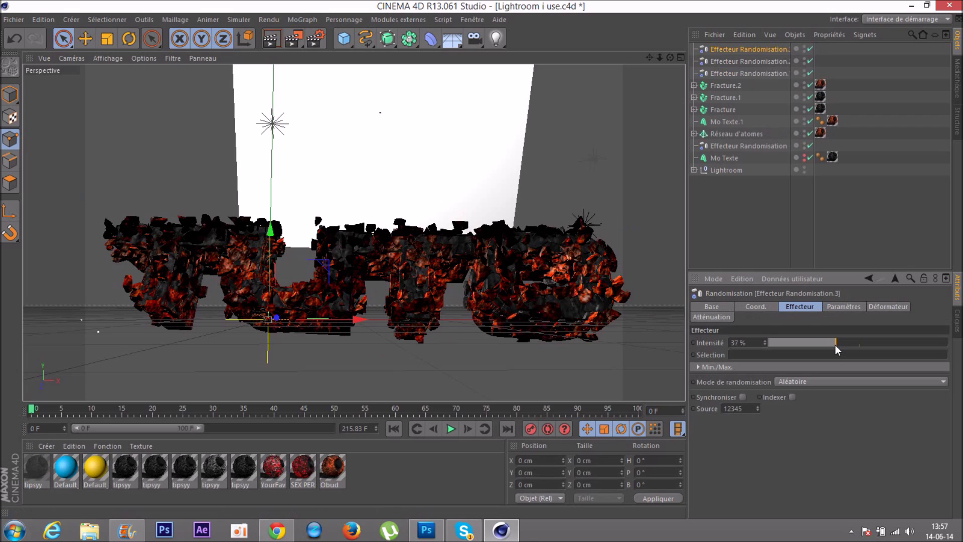
Move Fracture.2 back along its depth axis behind the dark text pieces, and clear the selection.
click(731, 86)
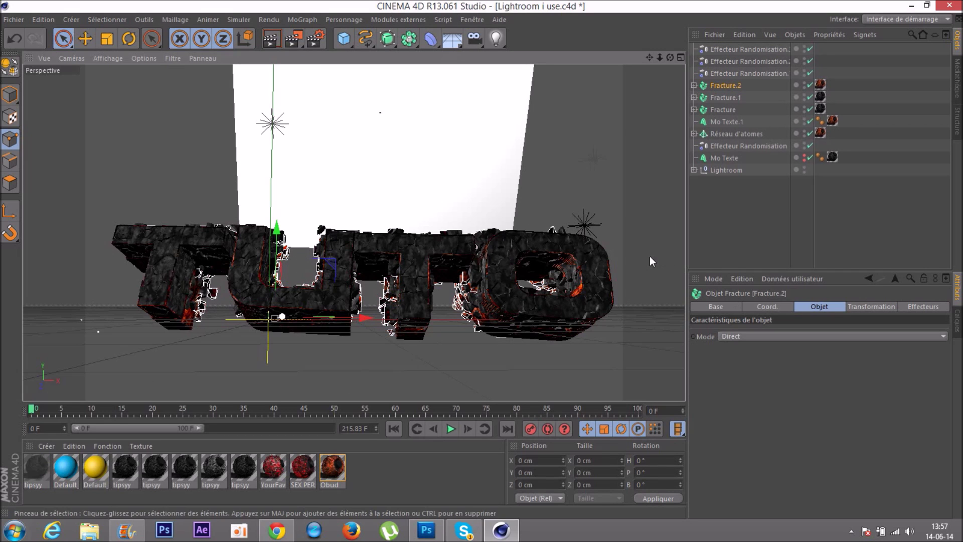
click(763, 248)
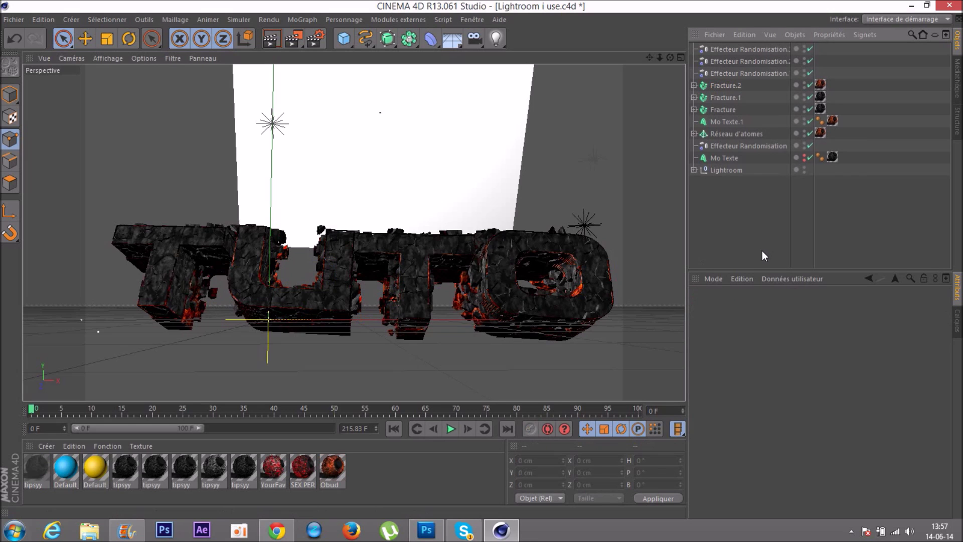
Replace the word after RENDER in the render output's save path with a new name, keeping the PNG format.
click(319, 44)
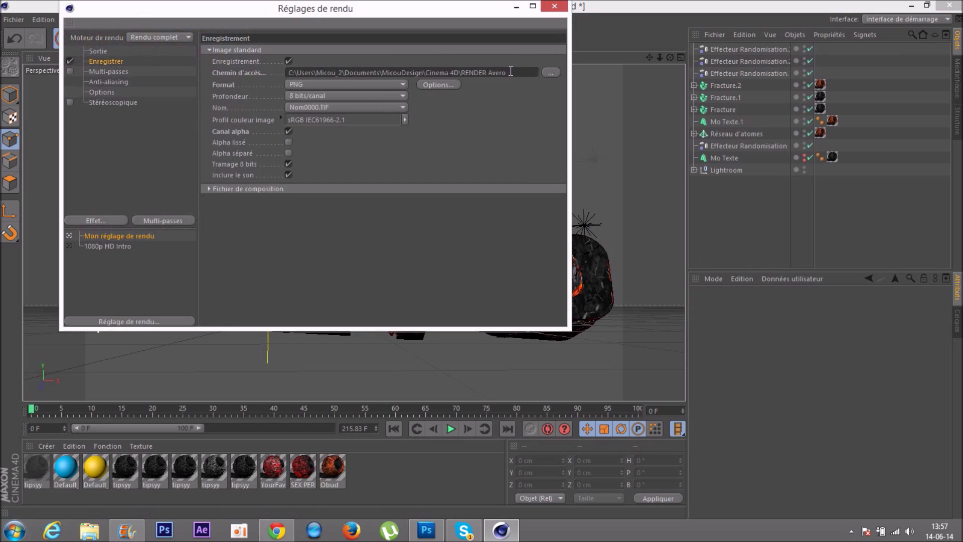
drag(508, 72, 488, 75)
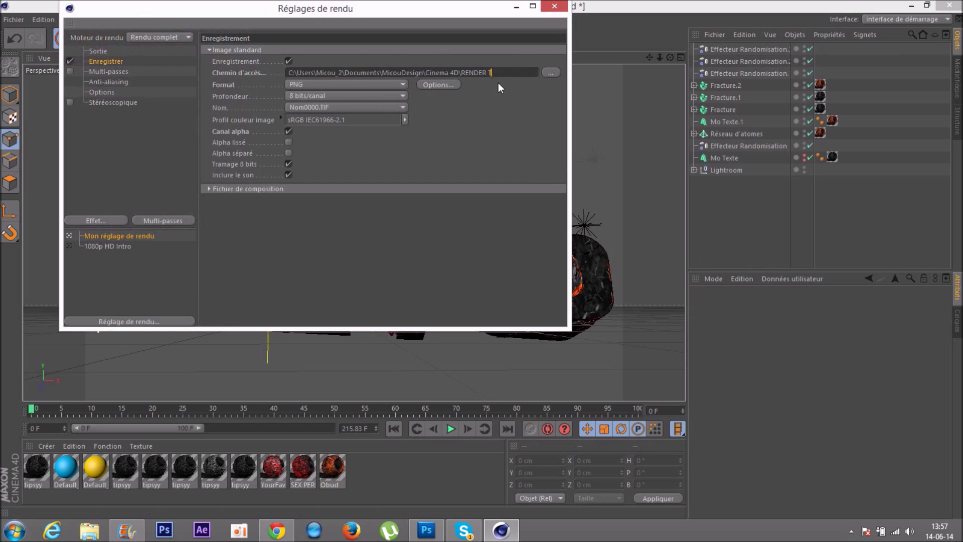
click(555, 6)
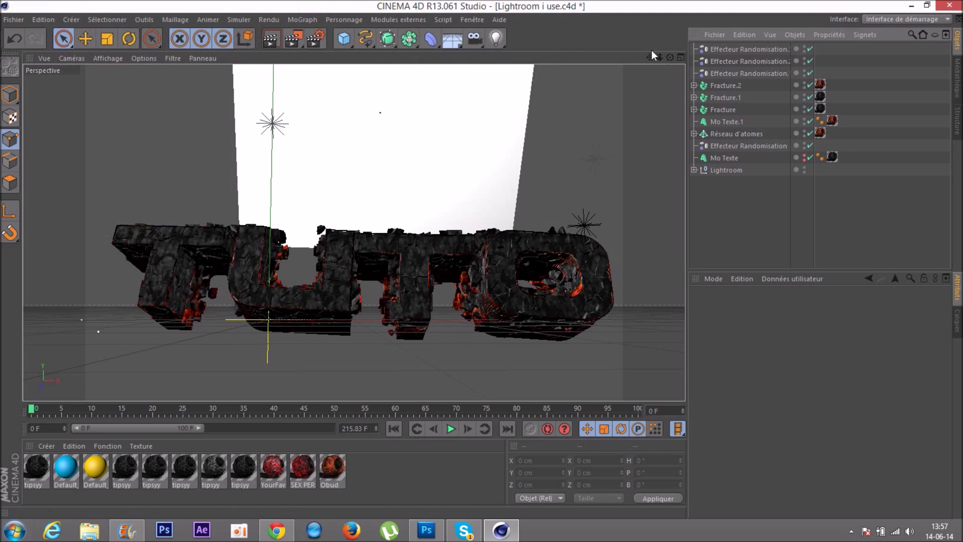
drag(649, 57, 648, 61)
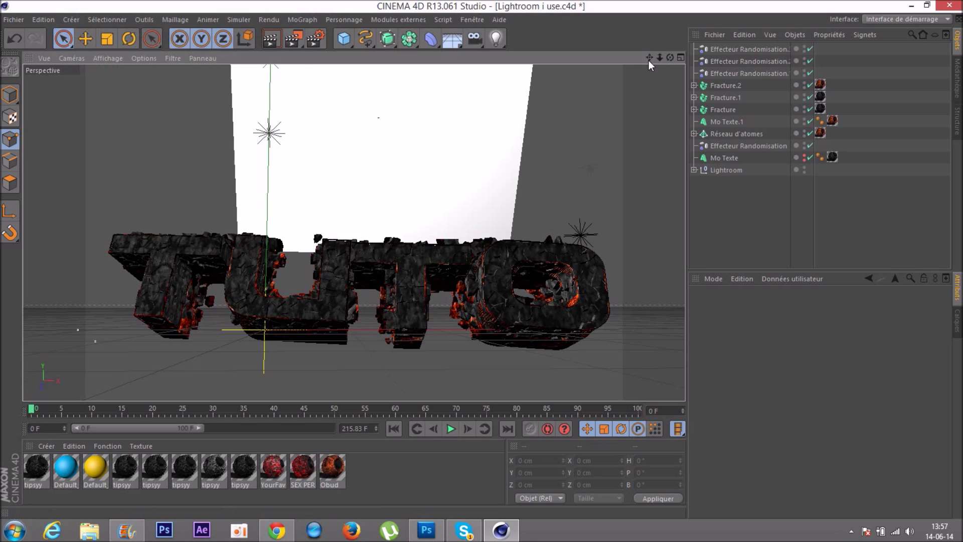